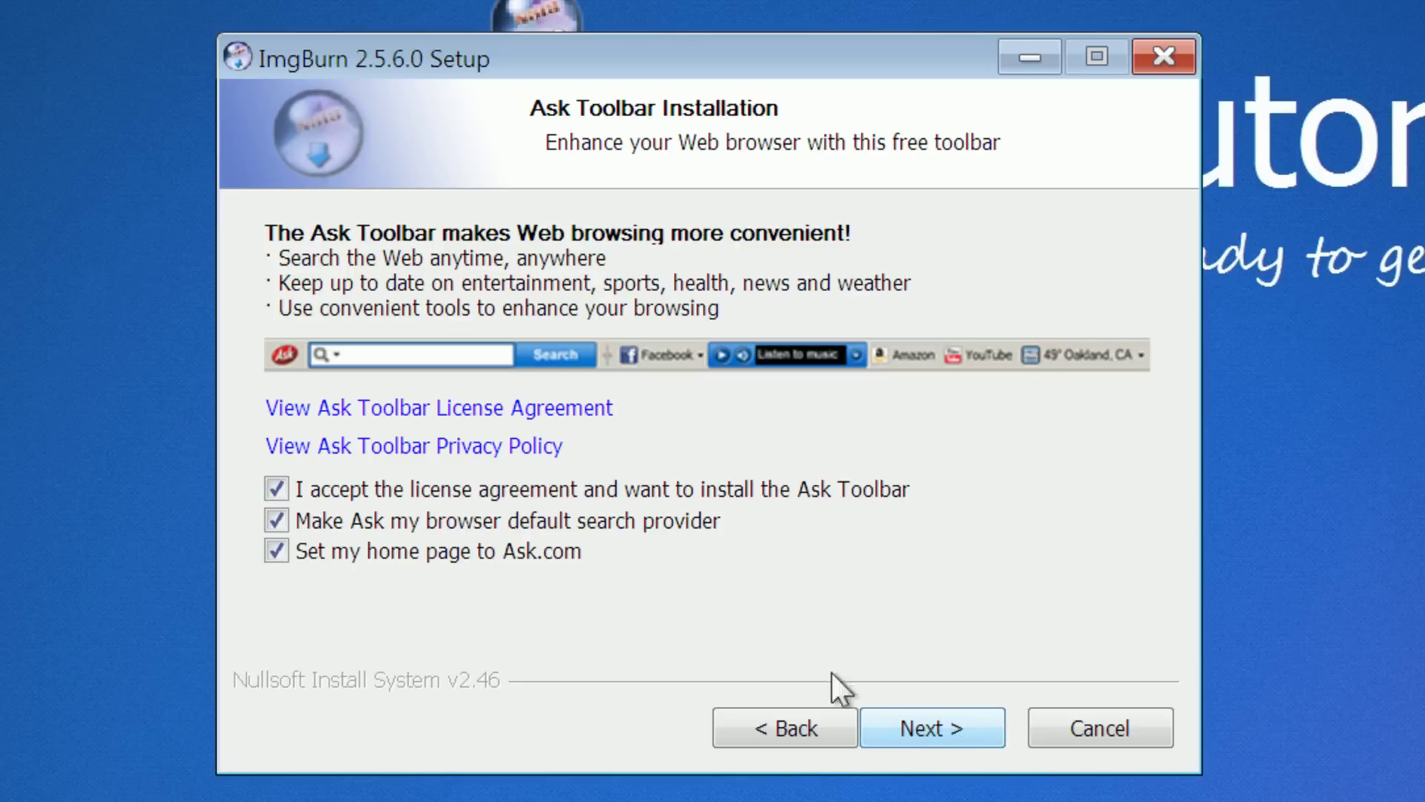
Step: Install ImgBurn without the Ask Toolbar and decline periodic checks for newer versions
{"action": "left_click", "coordinate": [389, 487]}
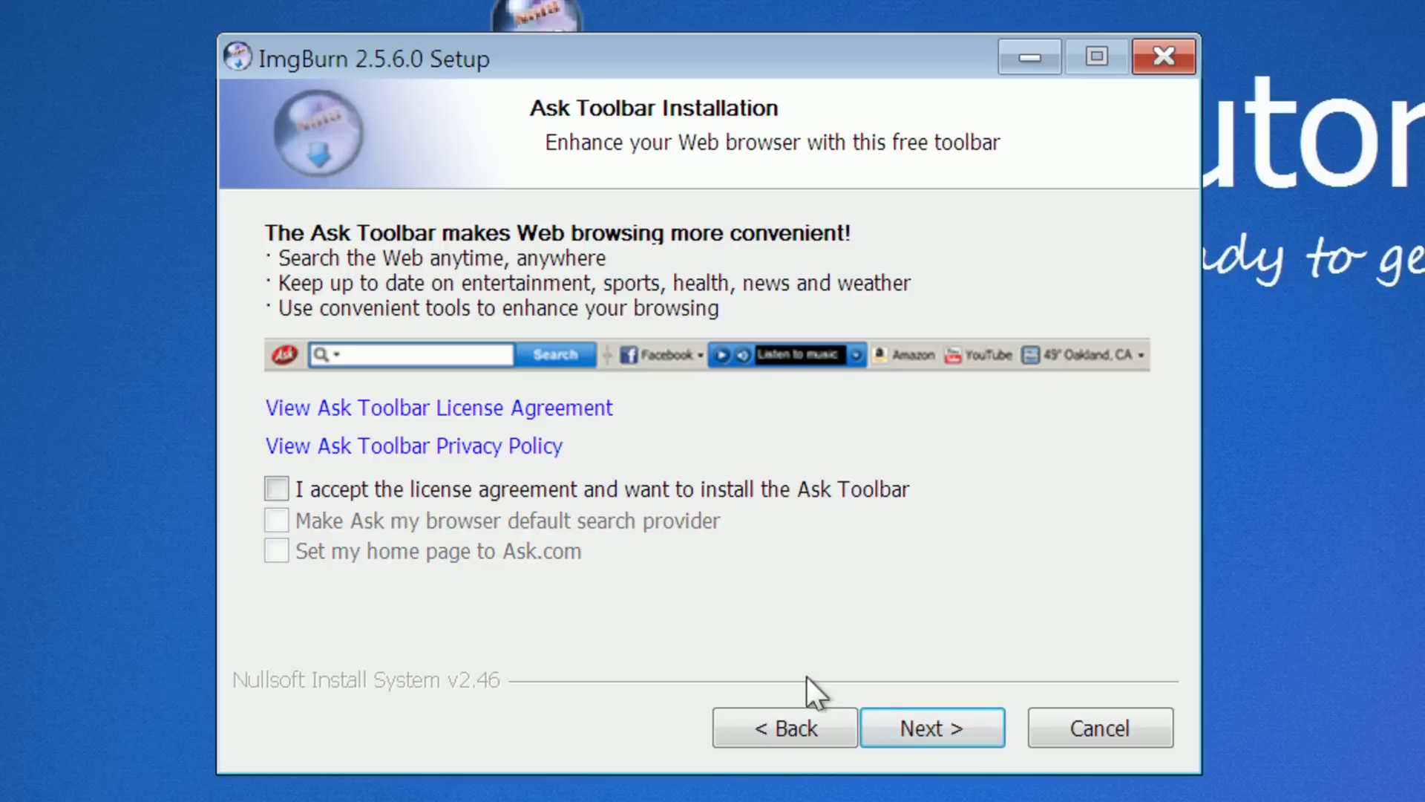
{"action": "left_click", "coordinate": [930, 718]}
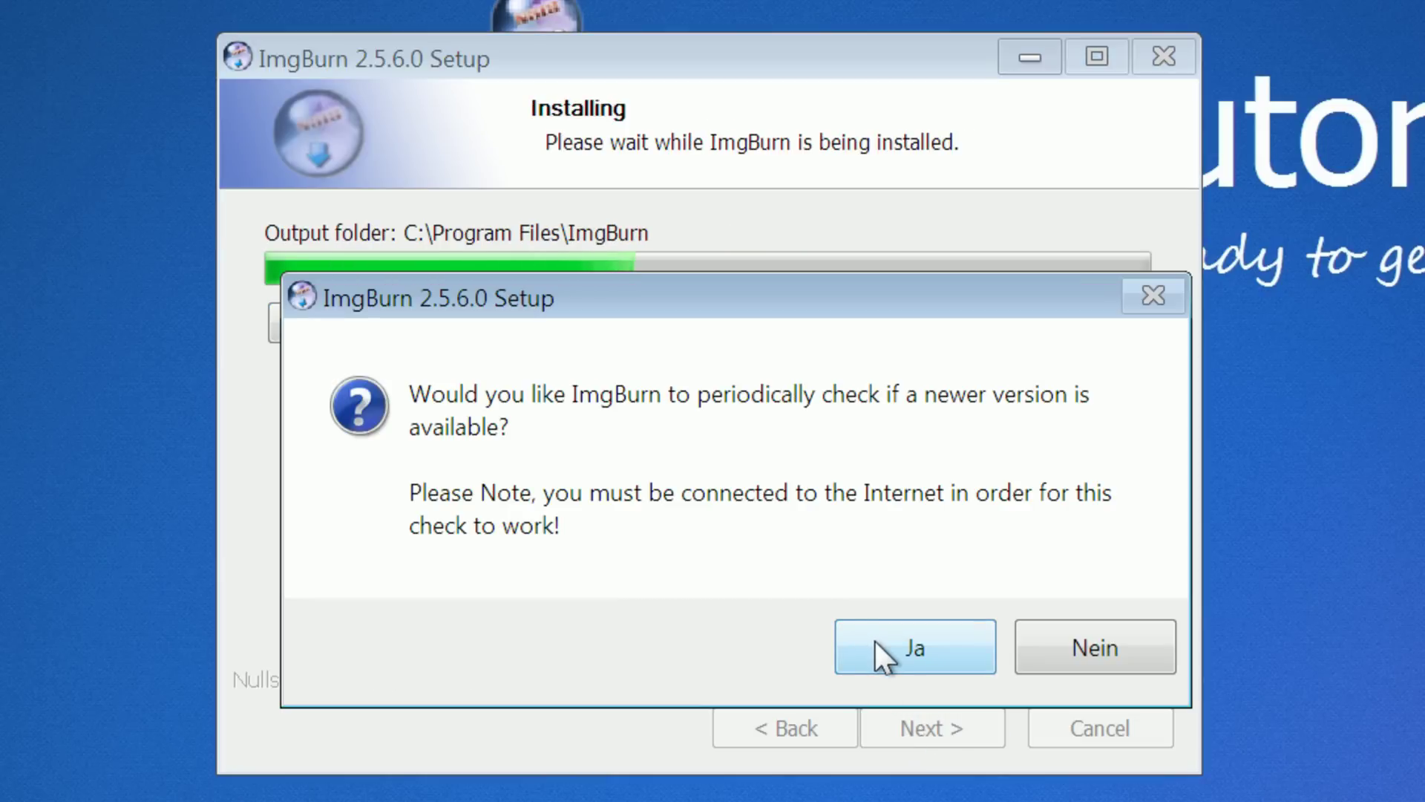
{"action": "left_click", "coordinate": [1080, 646]}
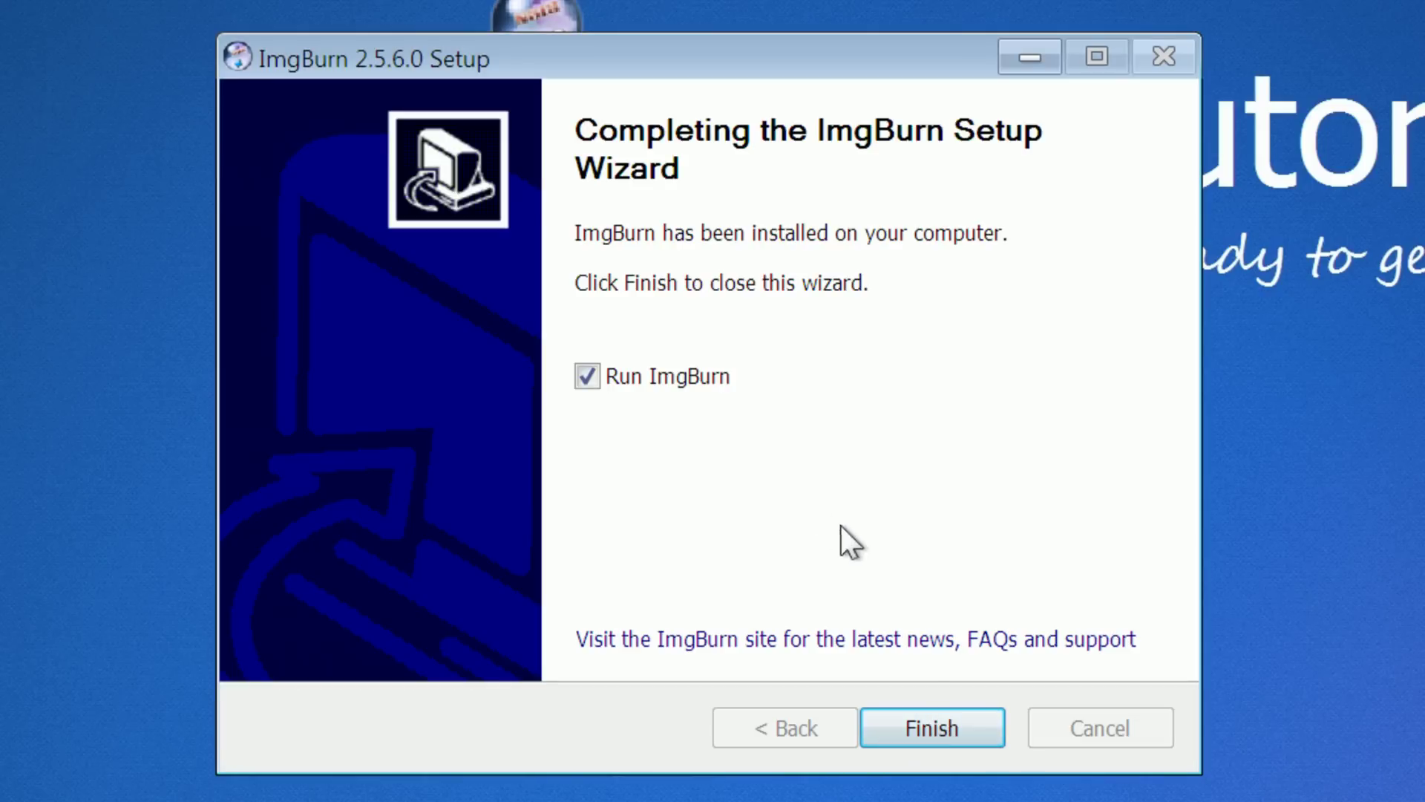
Step: Complete the setup with ImgBurn set to run, then move the log window below the main window
{"action": "left_click", "coordinate": [928, 716]}
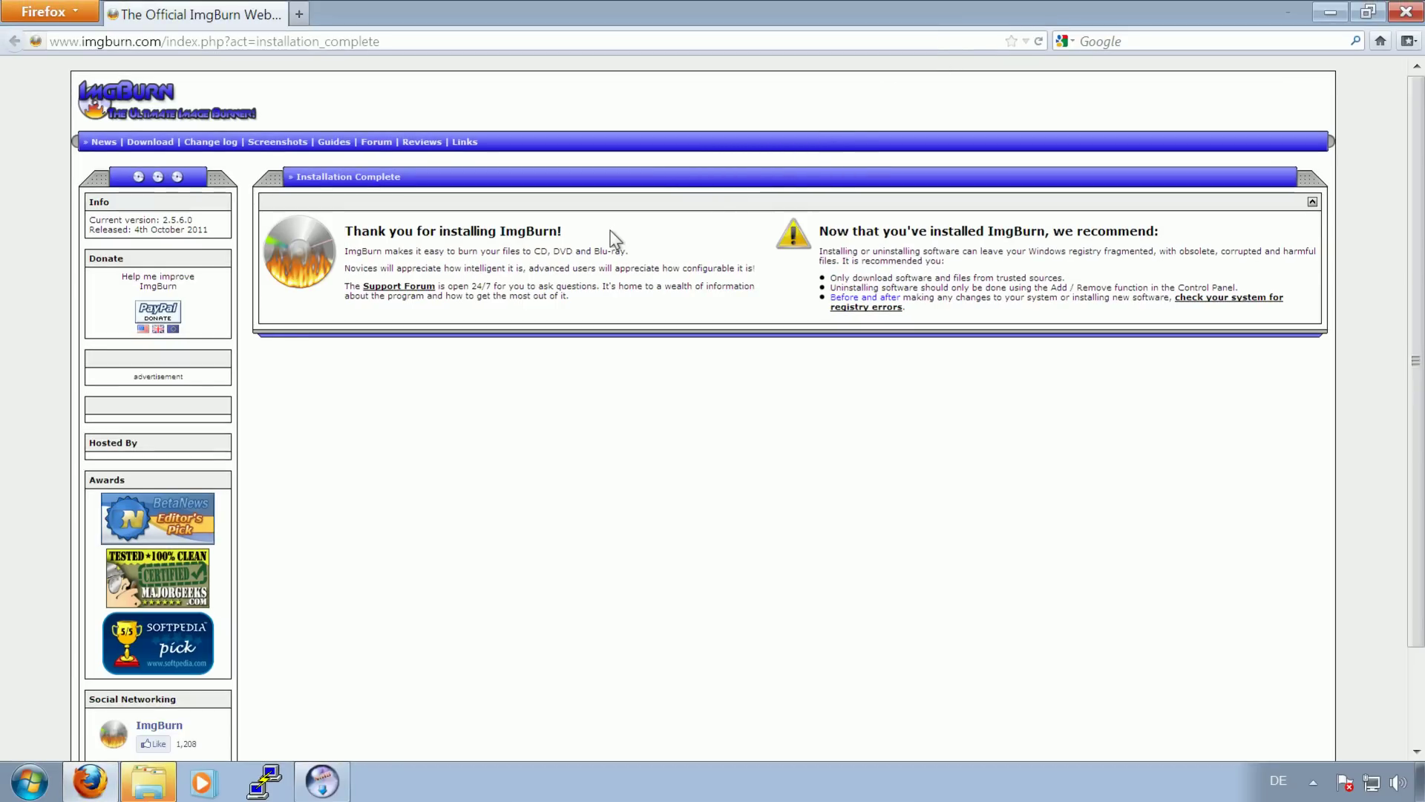
{"action": "left_click", "coordinate": [1407, 13]}
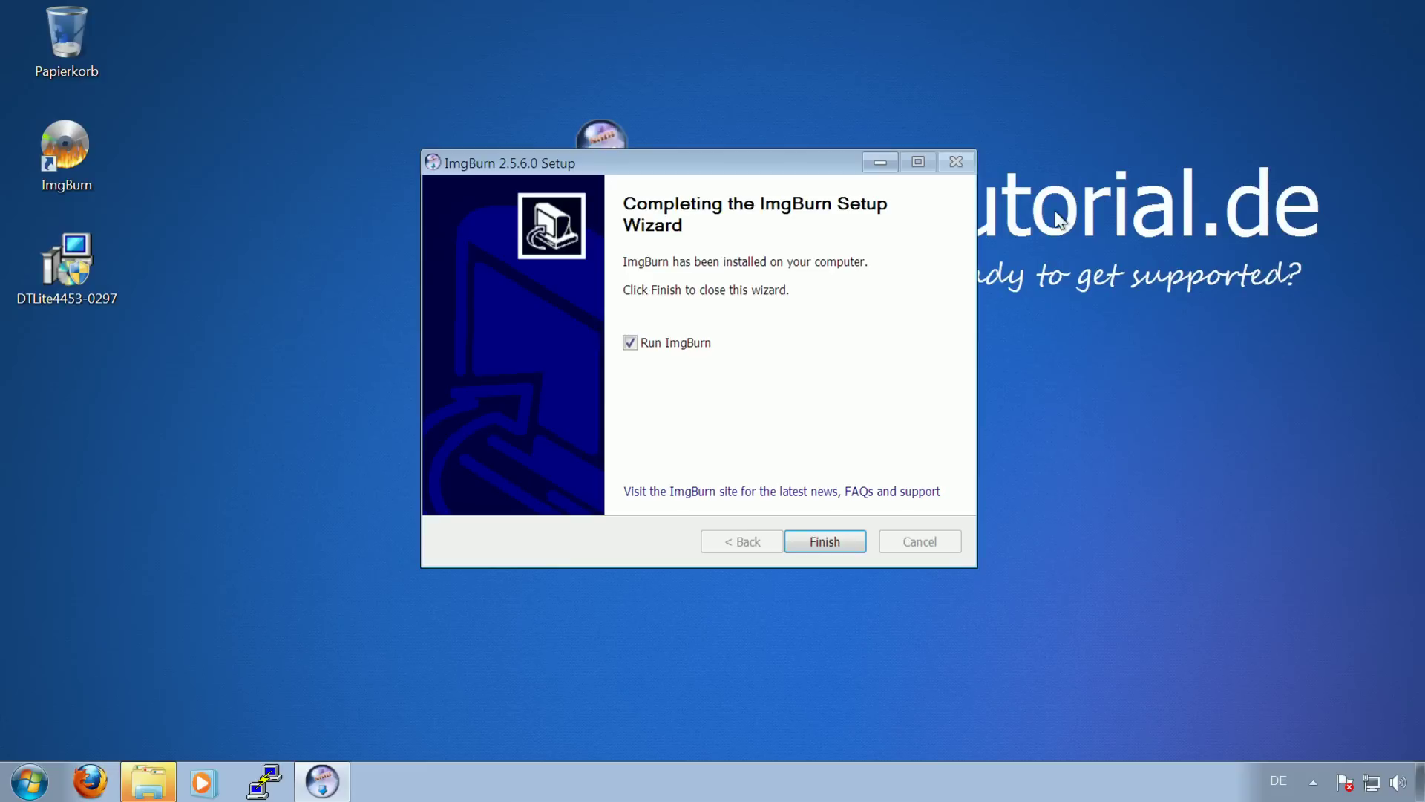
{"action": "left_click", "coordinate": [825, 542]}
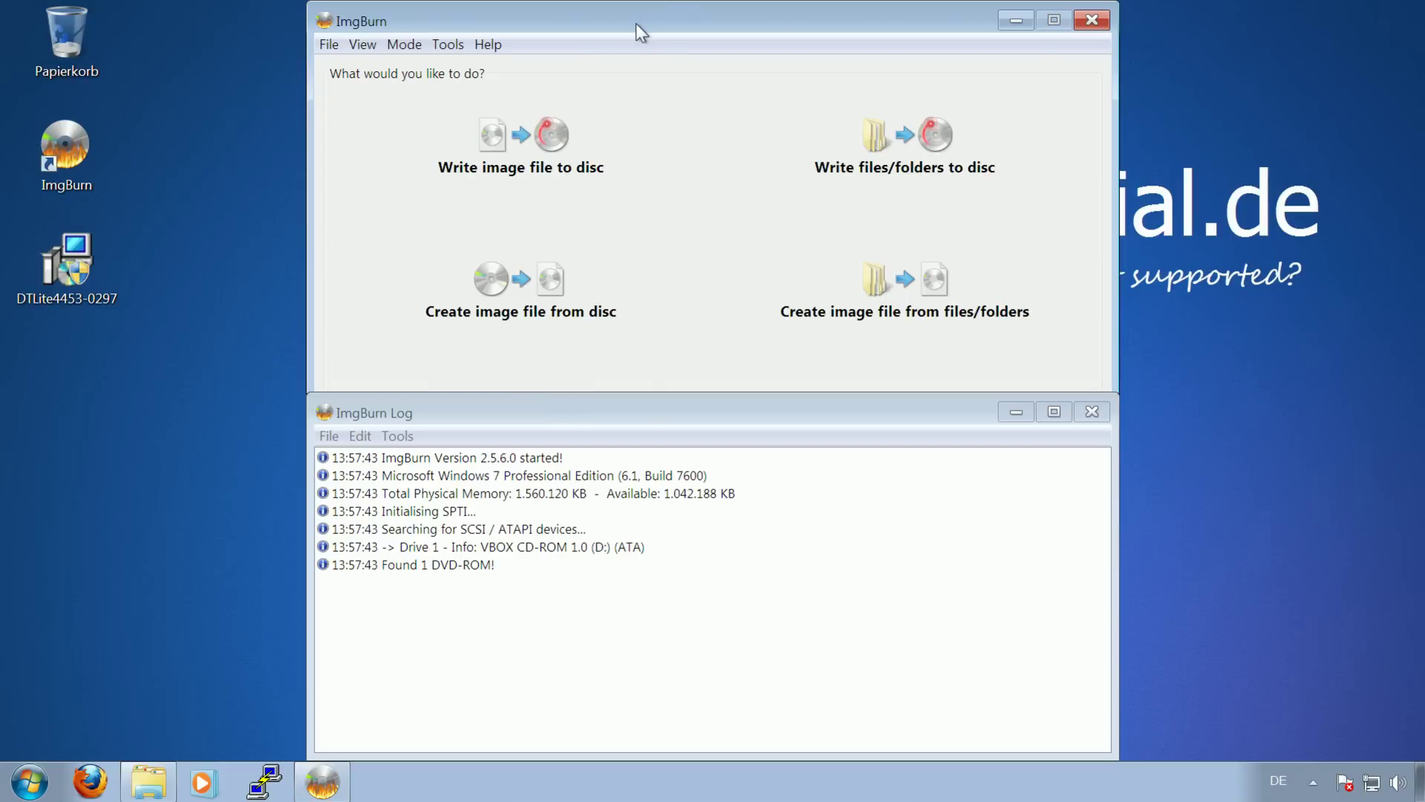
{"action": "left_click_drag", "start_coordinate": [1003, 395], "coordinate": [995, 558]}
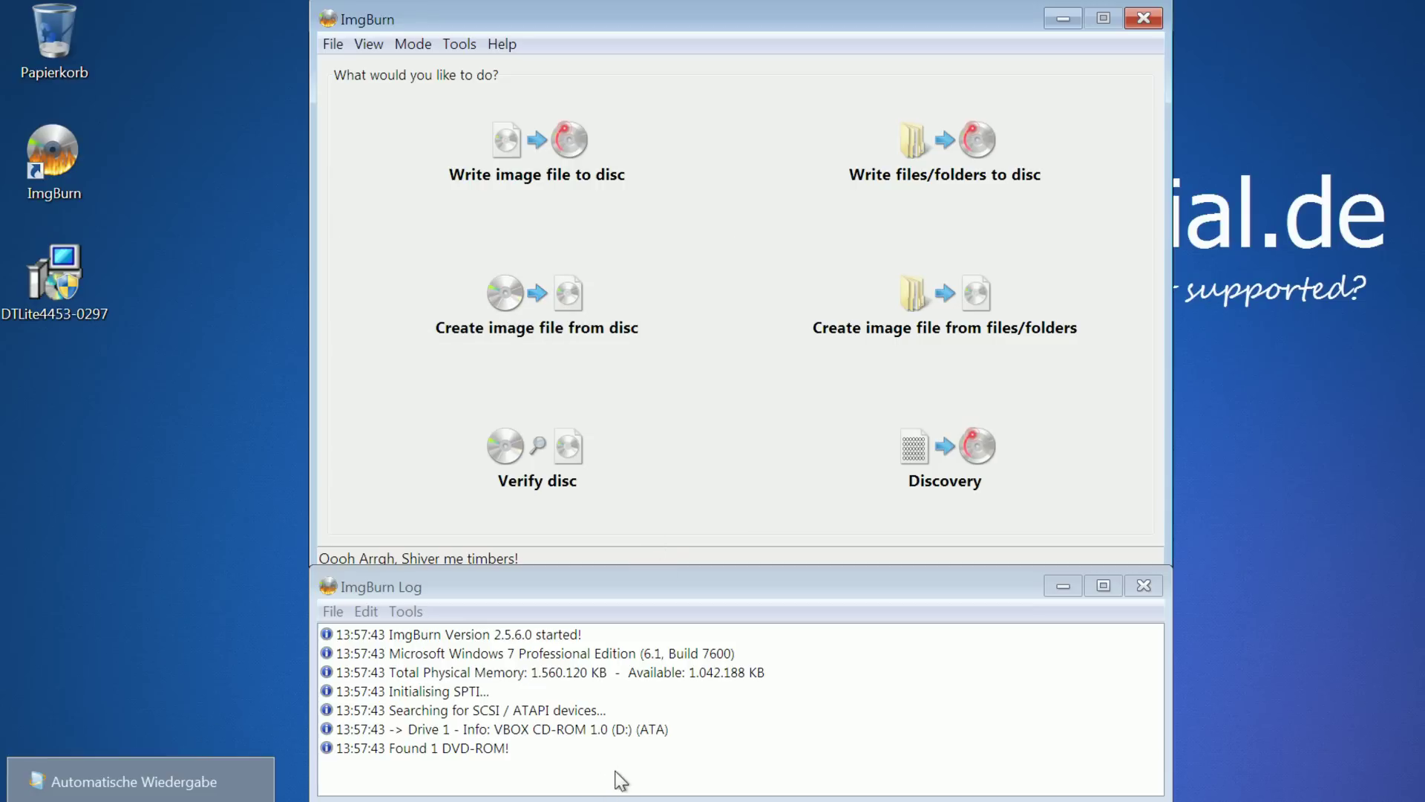
Step: Dismiss the autoplay prompt for the inserted disc and inspect CD drive D: in the Computer overview
{"action": "left_click", "coordinate": [148, 779]}
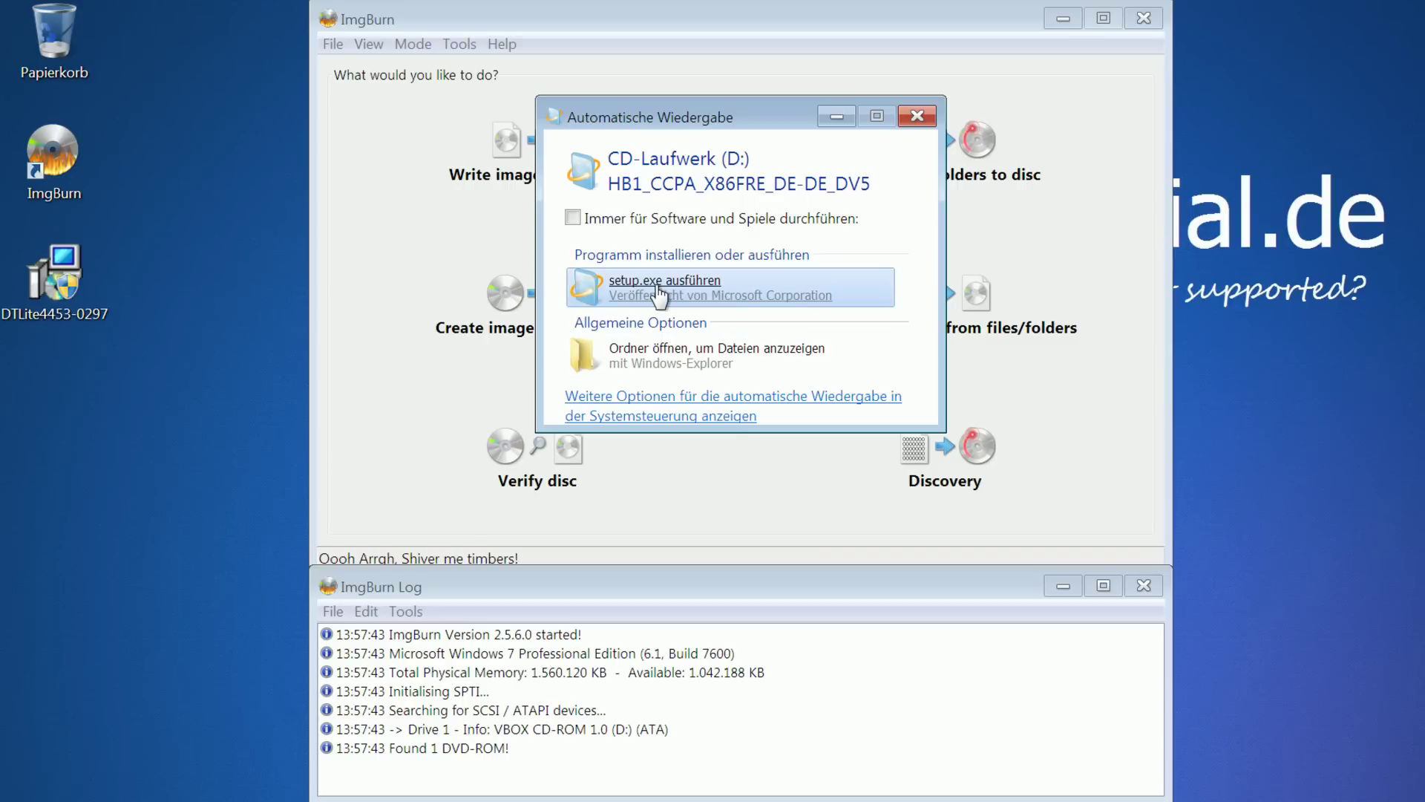
{"action": "left_click", "coordinate": [658, 289]}
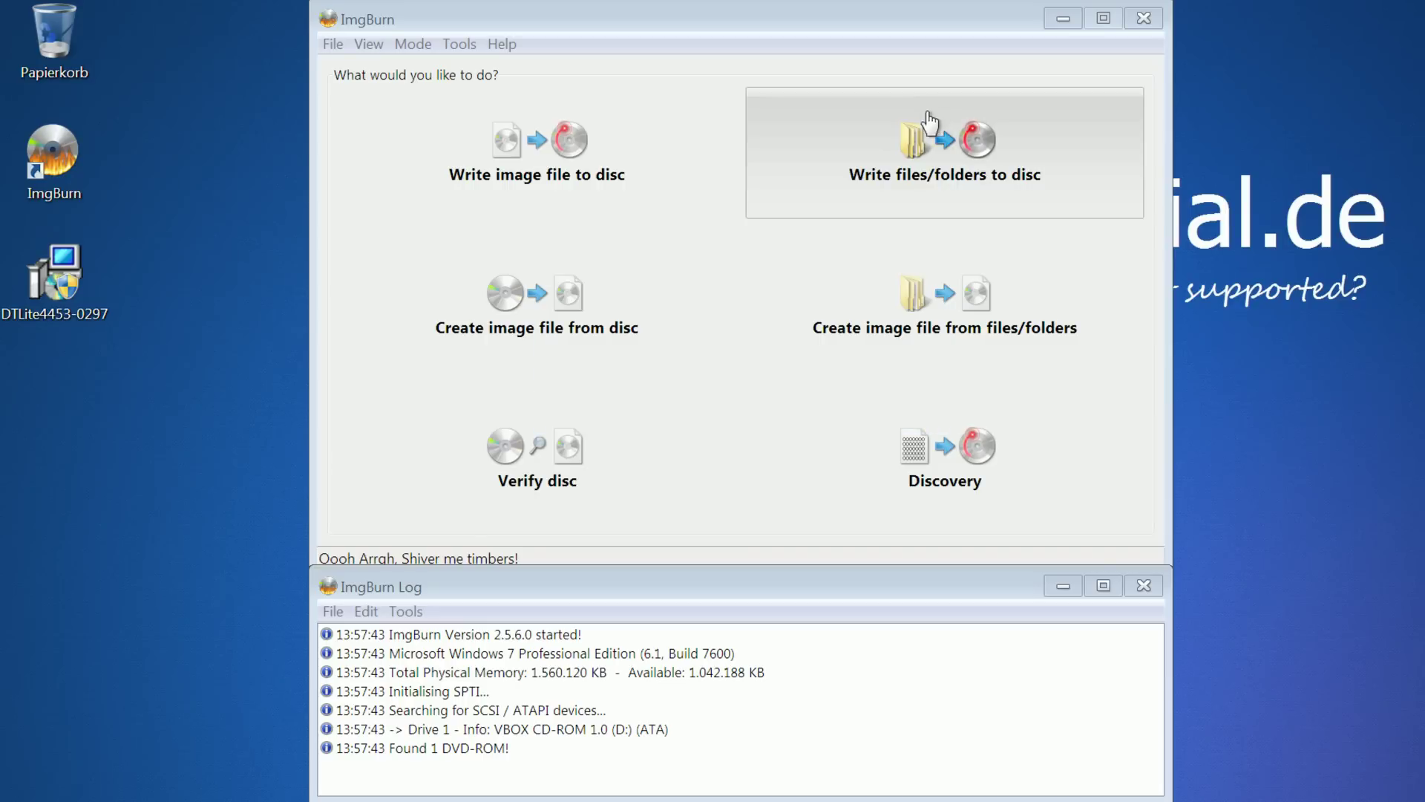
{"action": "right_click", "coordinate": [52, 798]}
{"action": "left_click", "coordinate": [148, 756]}
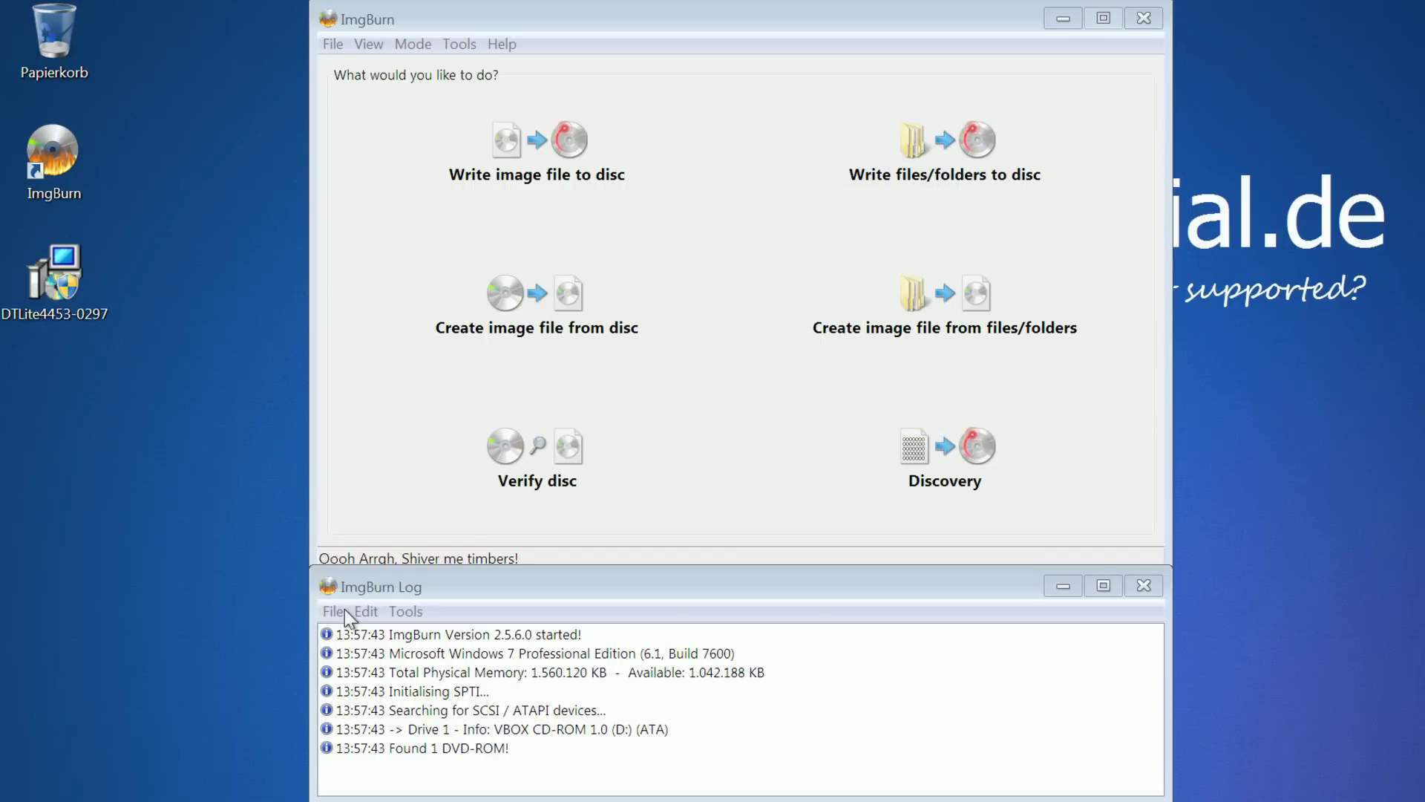
{"action": "left_click", "coordinate": [603, 457]}
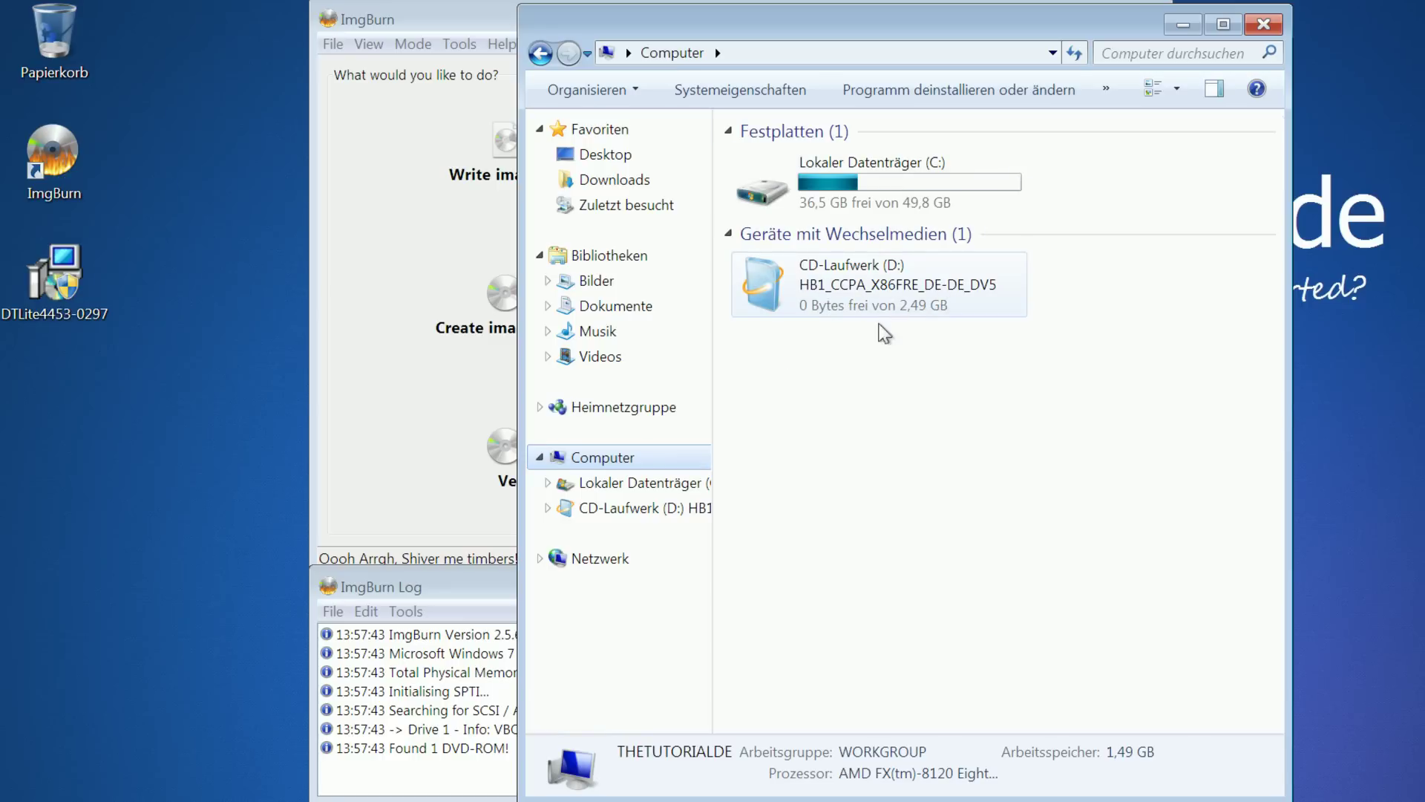
{"action": "left_click", "coordinate": [939, 301]}
{"action": "left_click", "coordinate": [1183, 24]}
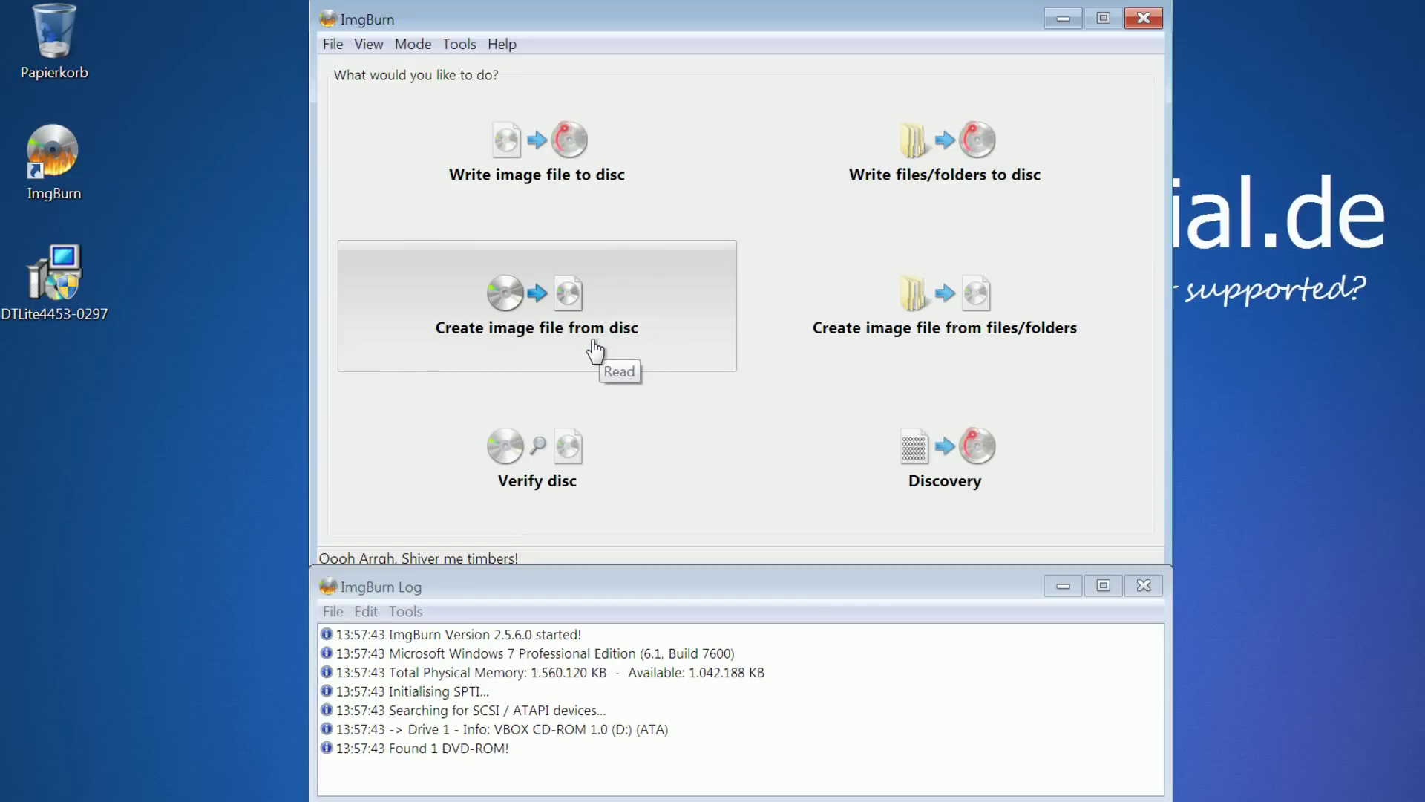
Step: Set up an image file from the disc in drive D:, saved to the Desktop as HB1_CCPA_X86FRE_DE-DE_DV5 in ISO format
{"action": "left_click", "coordinate": [594, 349]}
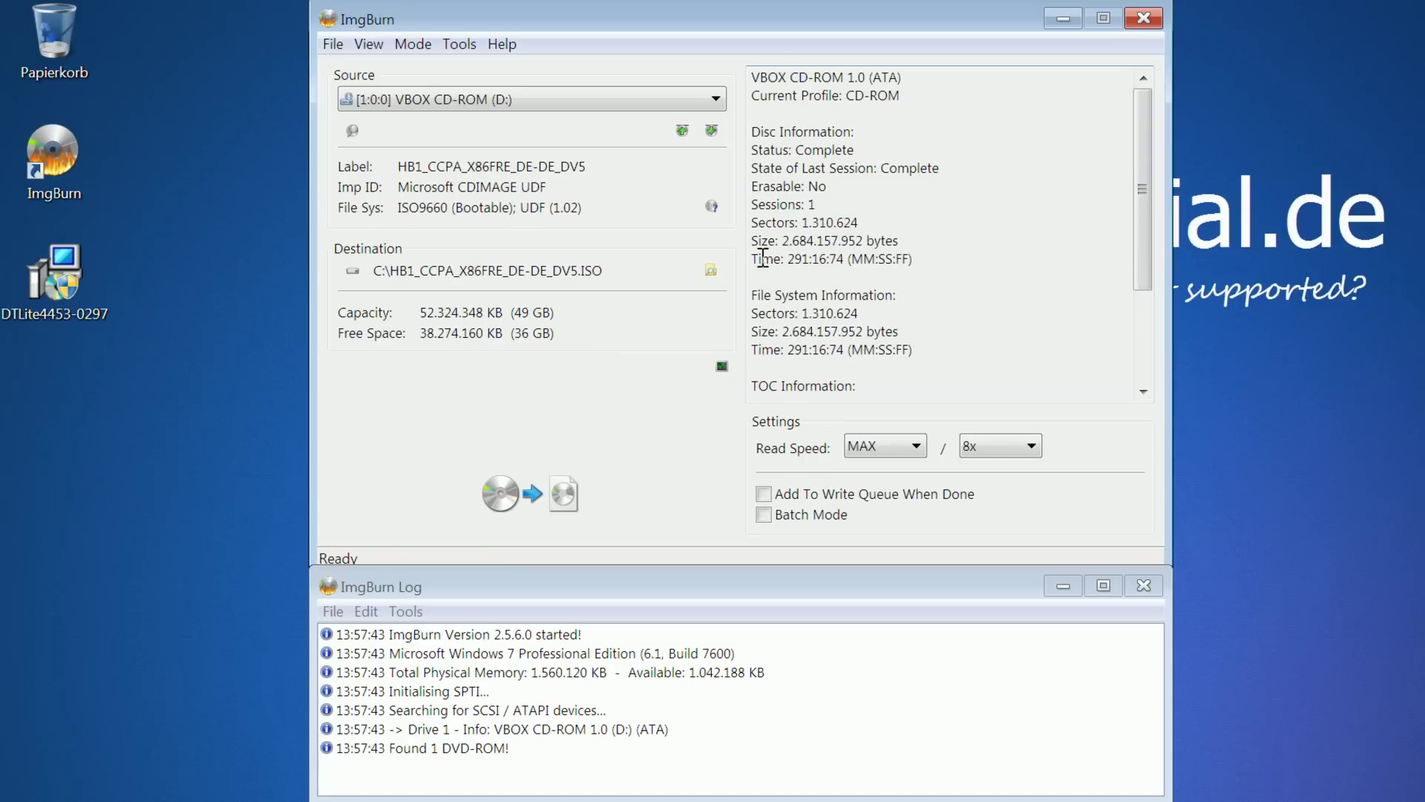
{"action": "left_click", "coordinate": [529, 104]}
{"action": "left_click", "coordinate": [529, 104]}
{"action": "left_click", "coordinate": [711, 270]}
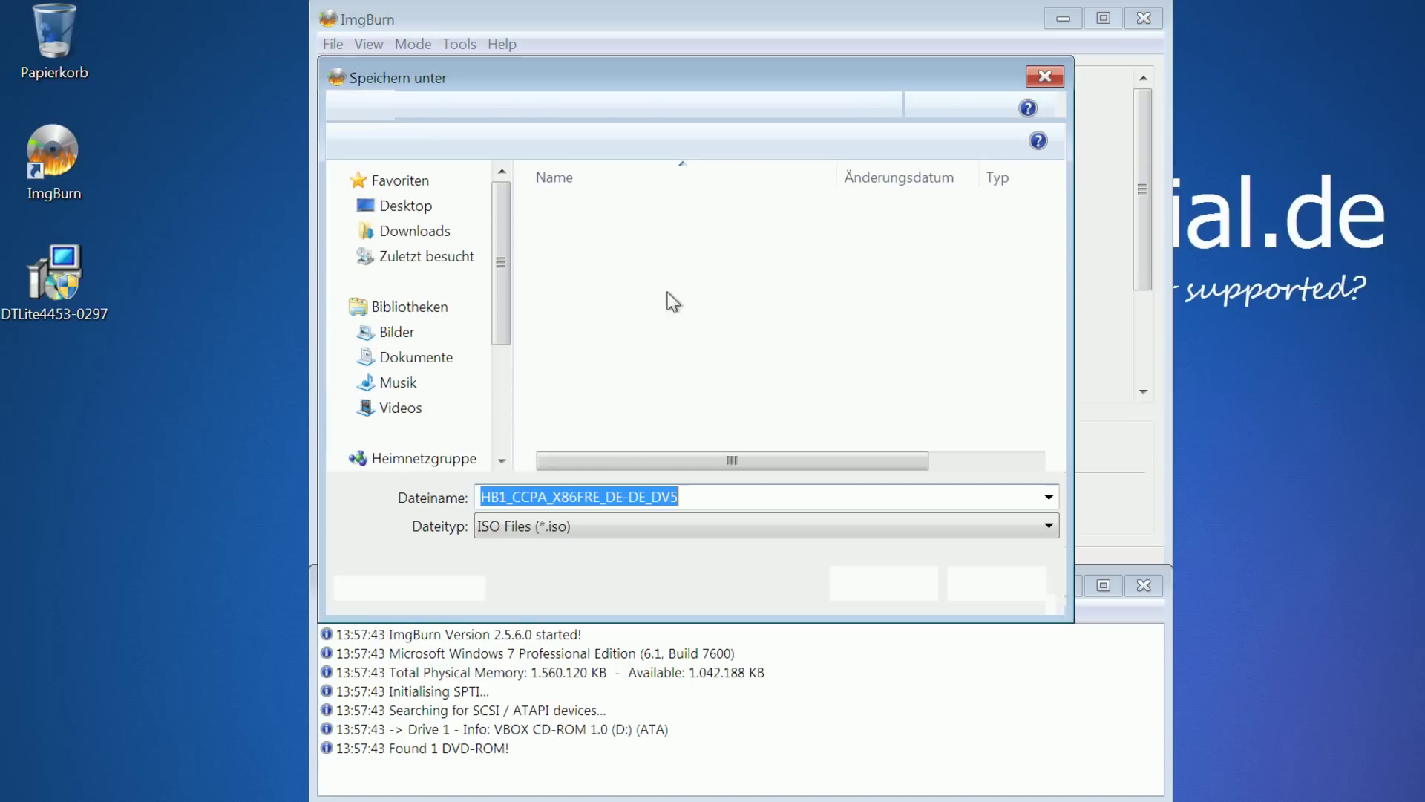
{"action": "left_click", "coordinate": [458, 216]}
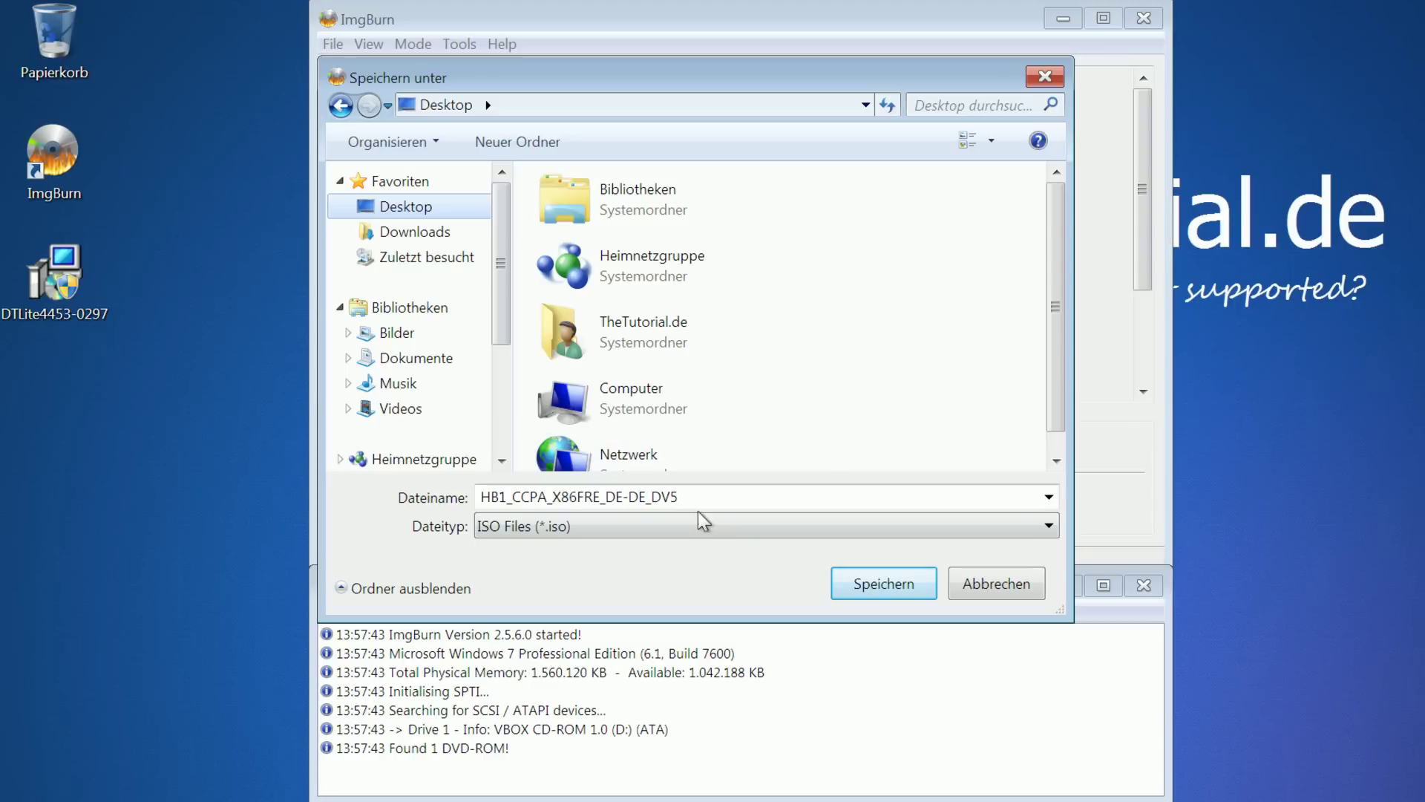
{"action": "left_click", "coordinate": [884, 582]}
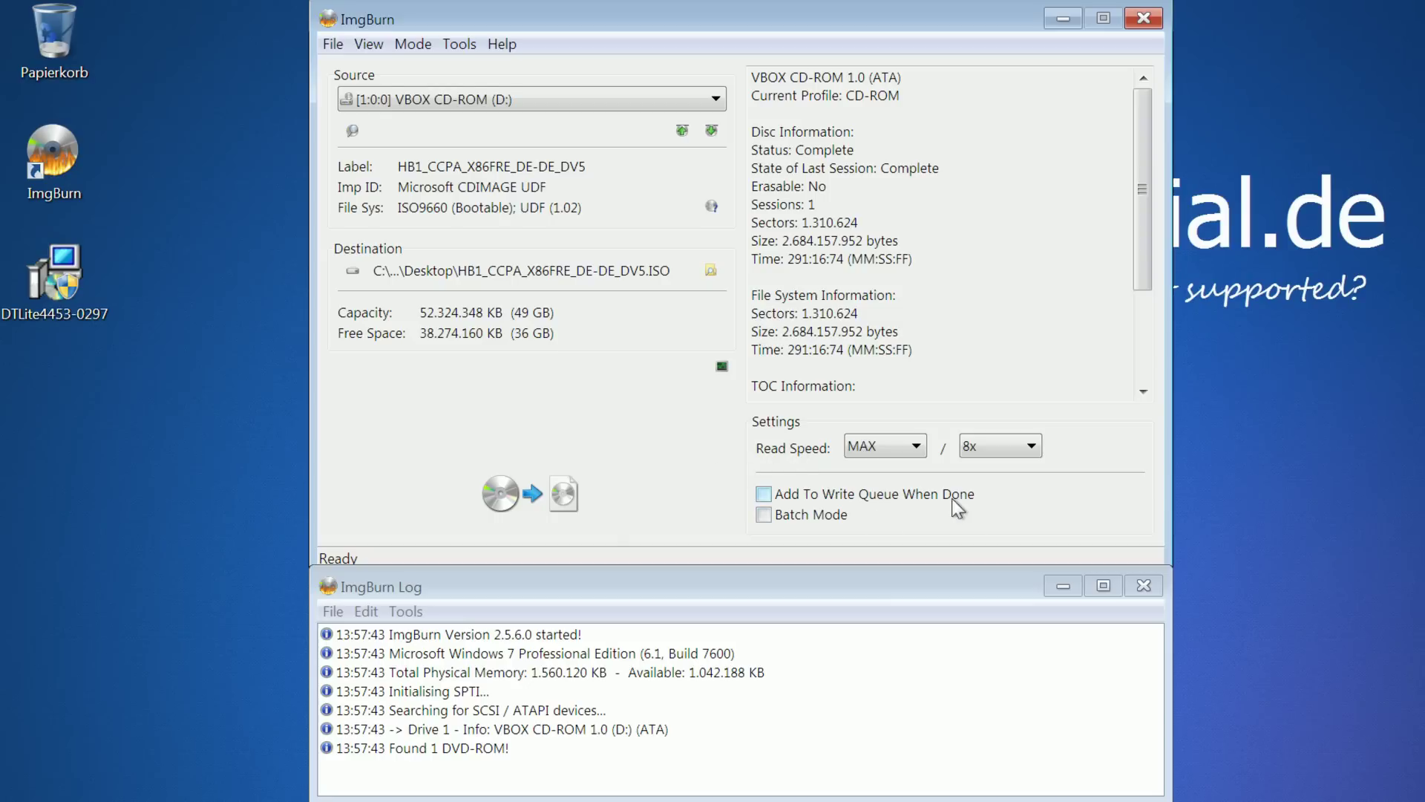
Step: Set the read speed to MAX / 18x and start creating the image from the disc
{"action": "left_click", "coordinate": [882, 448]}
{"action": "left_click", "coordinate": [891, 448]}
{"action": "left_click", "coordinate": [996, 448]}
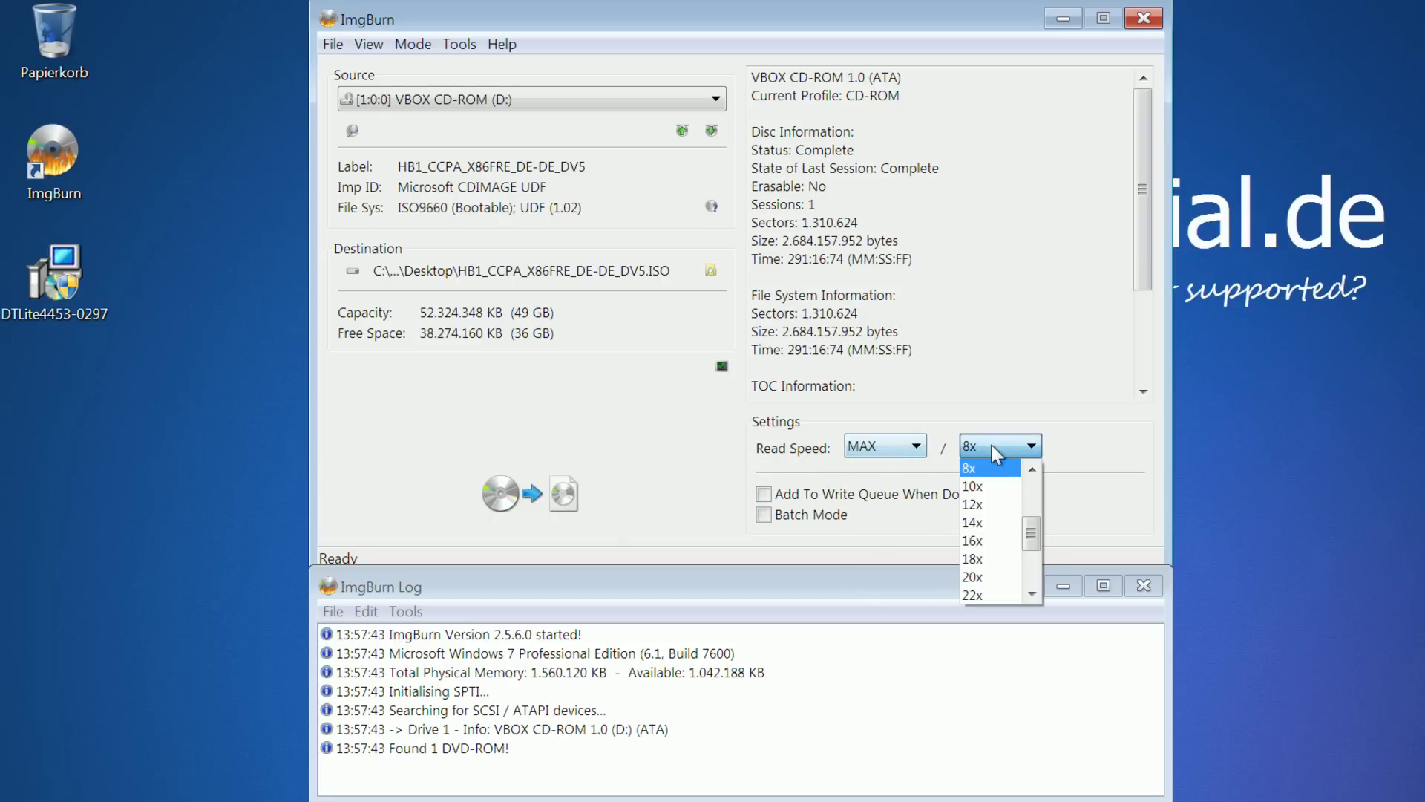
{"action": "left_click", "coordinate": [979, 486]}
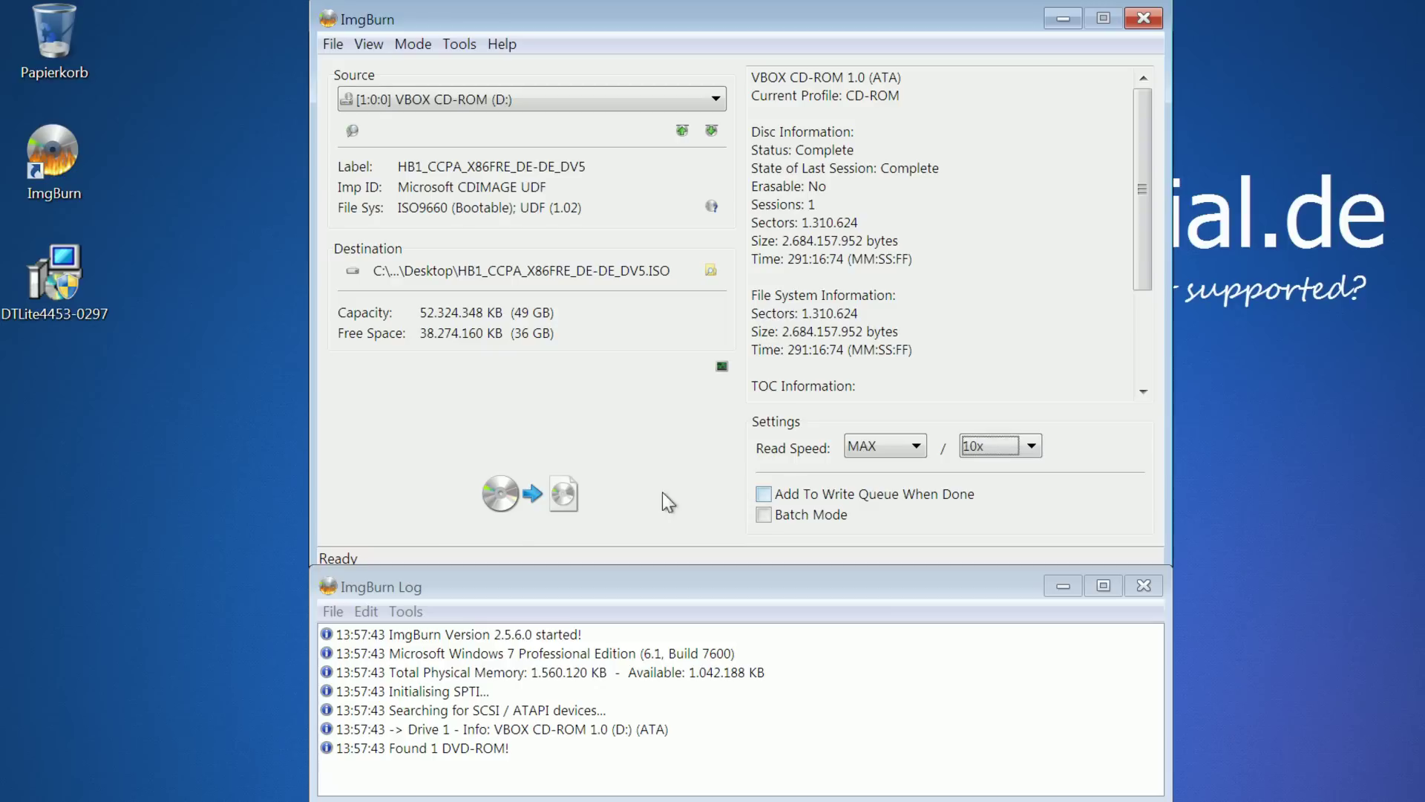
{"action": "left_click", "coordinate": [972, 448]}
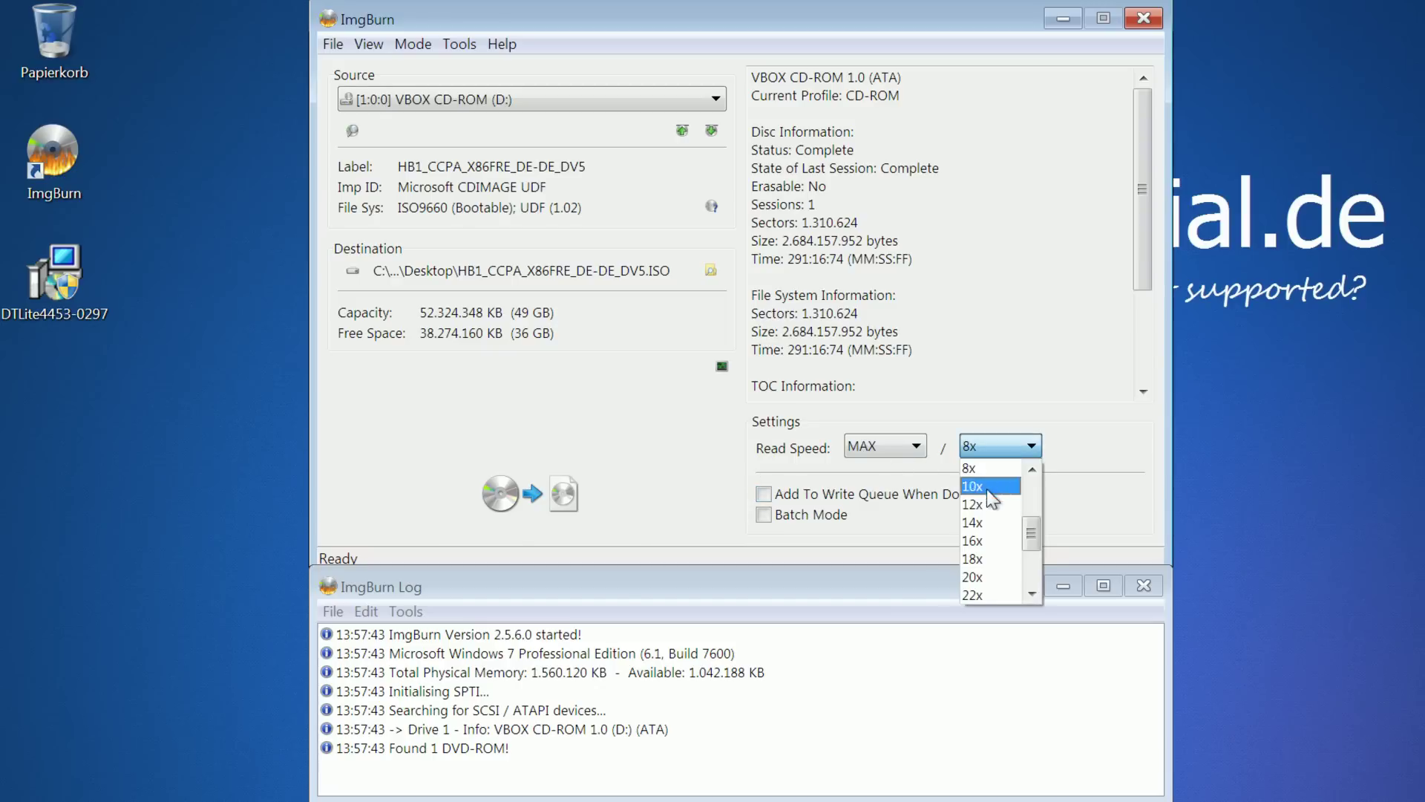
{"action": "scroll", "coordinate": [991, 513], "scroll_direction": "down", "scroll_amount": 2}
{"action": "scroll", "coordinate": [984, 519], "scroll_direction": "up", "scroll_amount": 1}
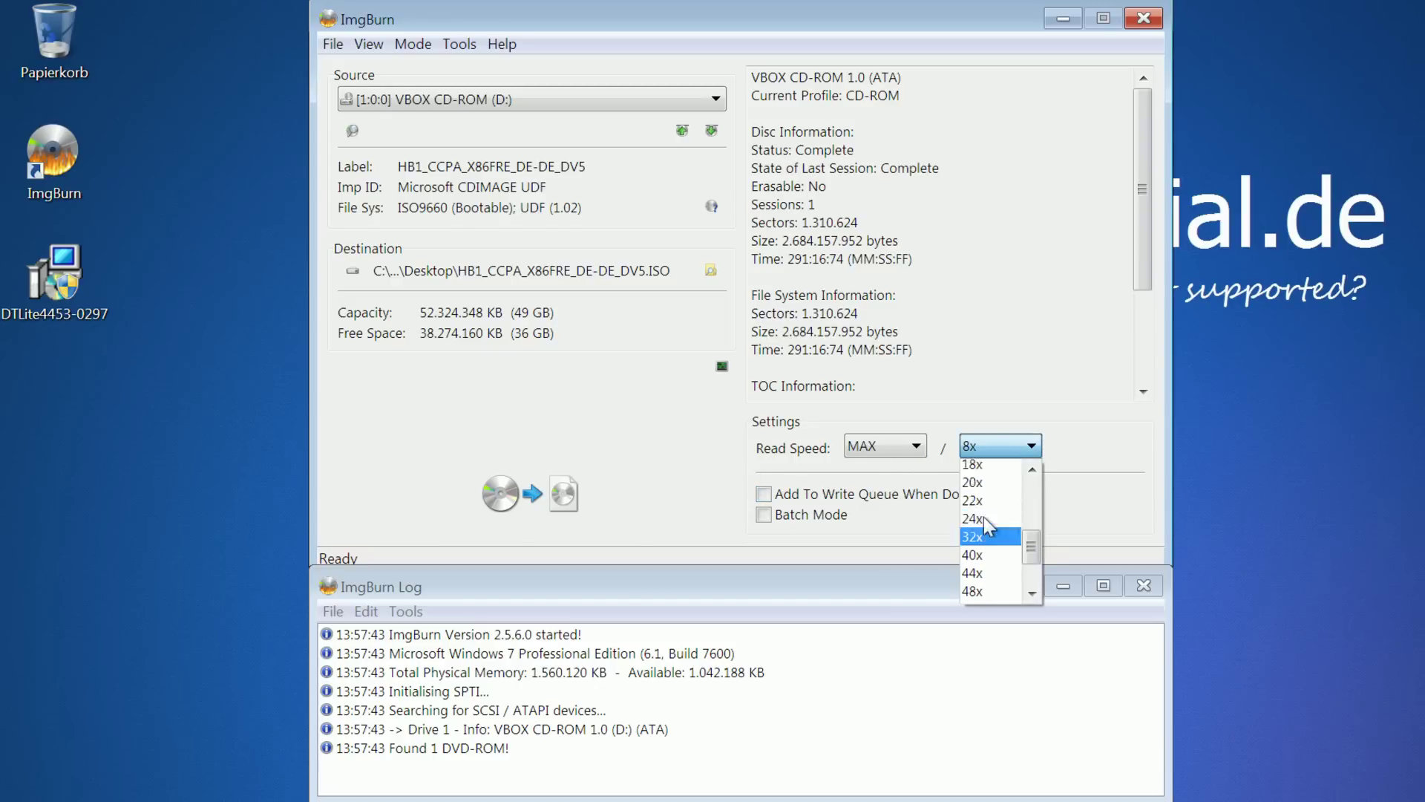
{"action": "left_click", "coordinate": [988, 505]}
{"action": "left_click", "coordinate": [613, 515]}
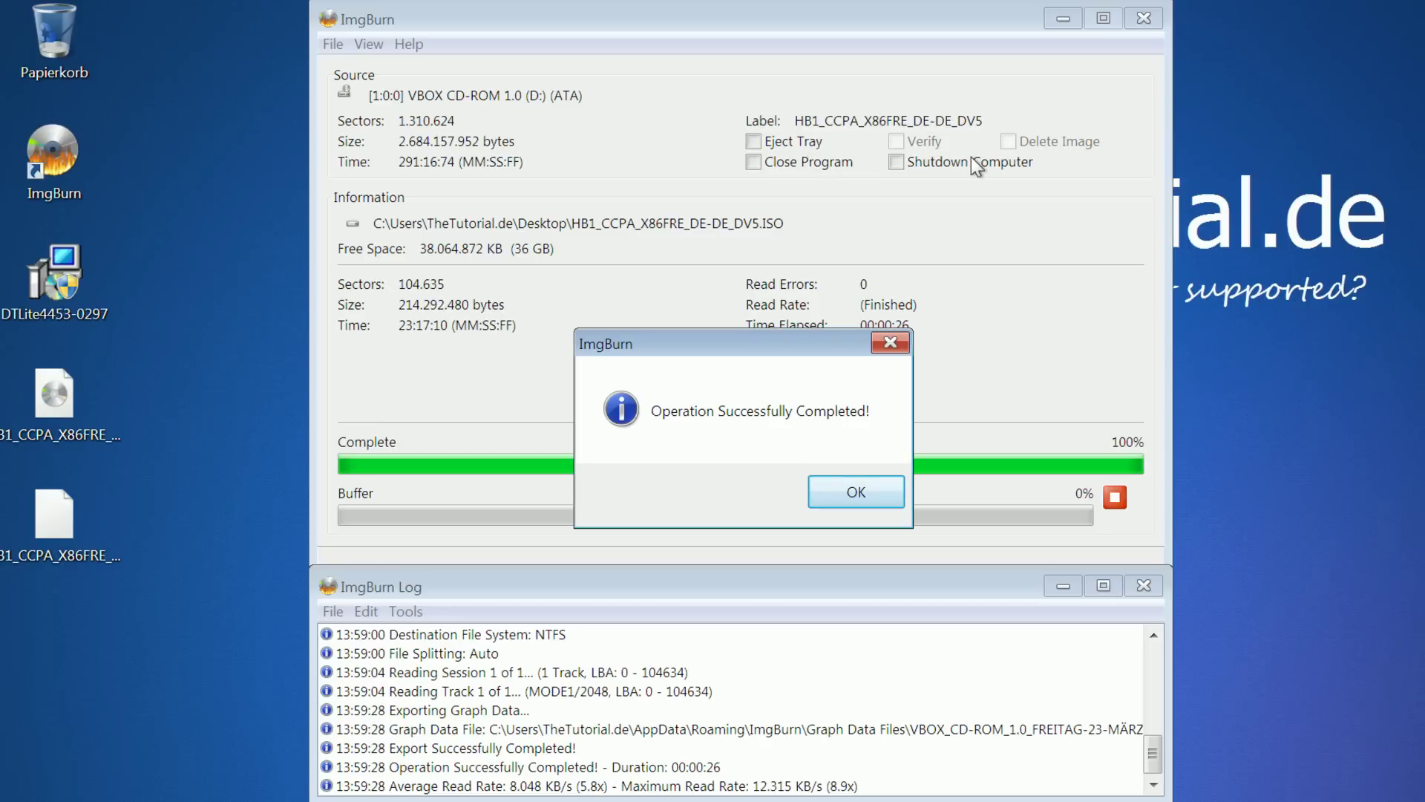
Step: Acknowledge the finished read operation, select the new ISO file on the desktop, and close ImgBurn
{"action": "left_click", "coordinate": [876, 491]}
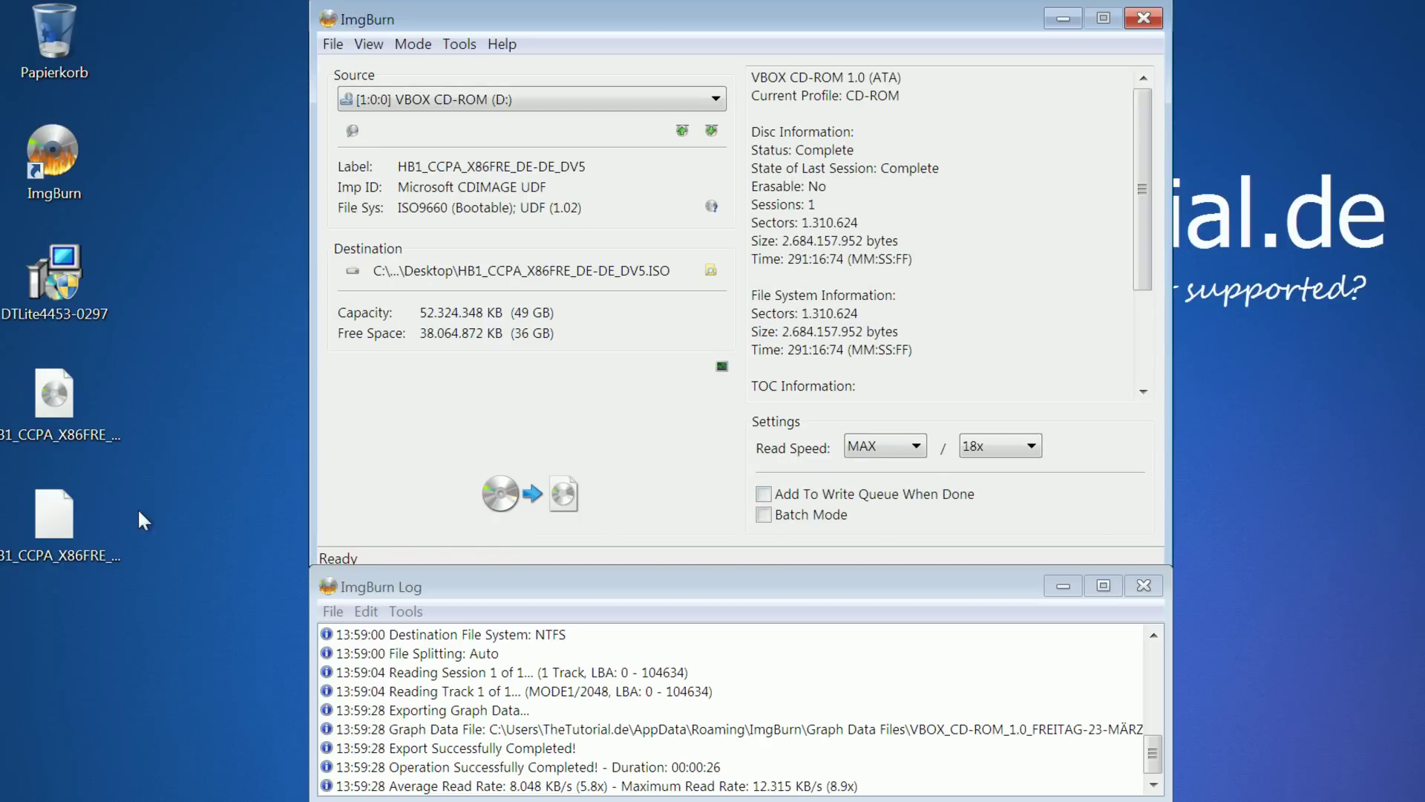
{"action": "left_click", "coordinate": [77, 435]}
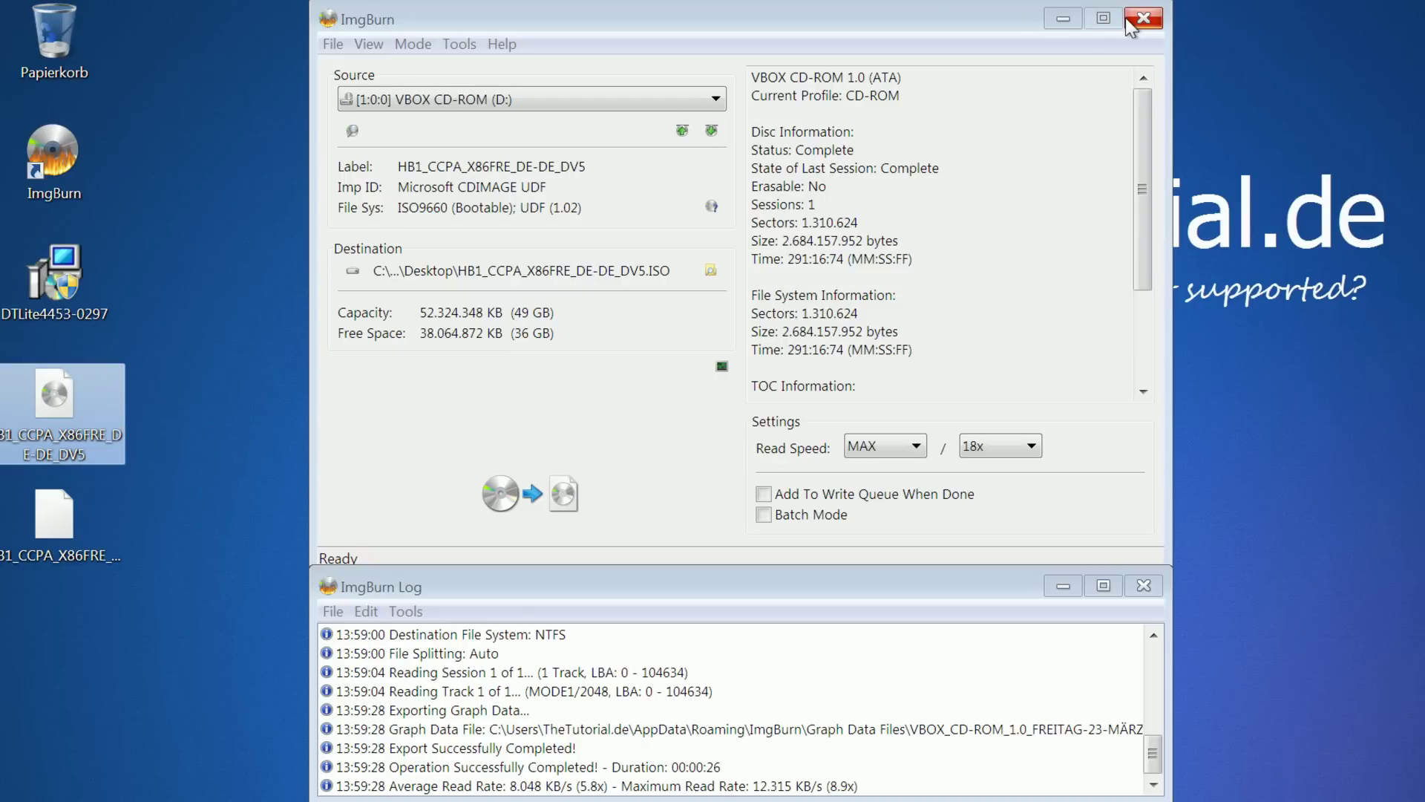
{"action": "left_click", "coordinate": [334, 60]}
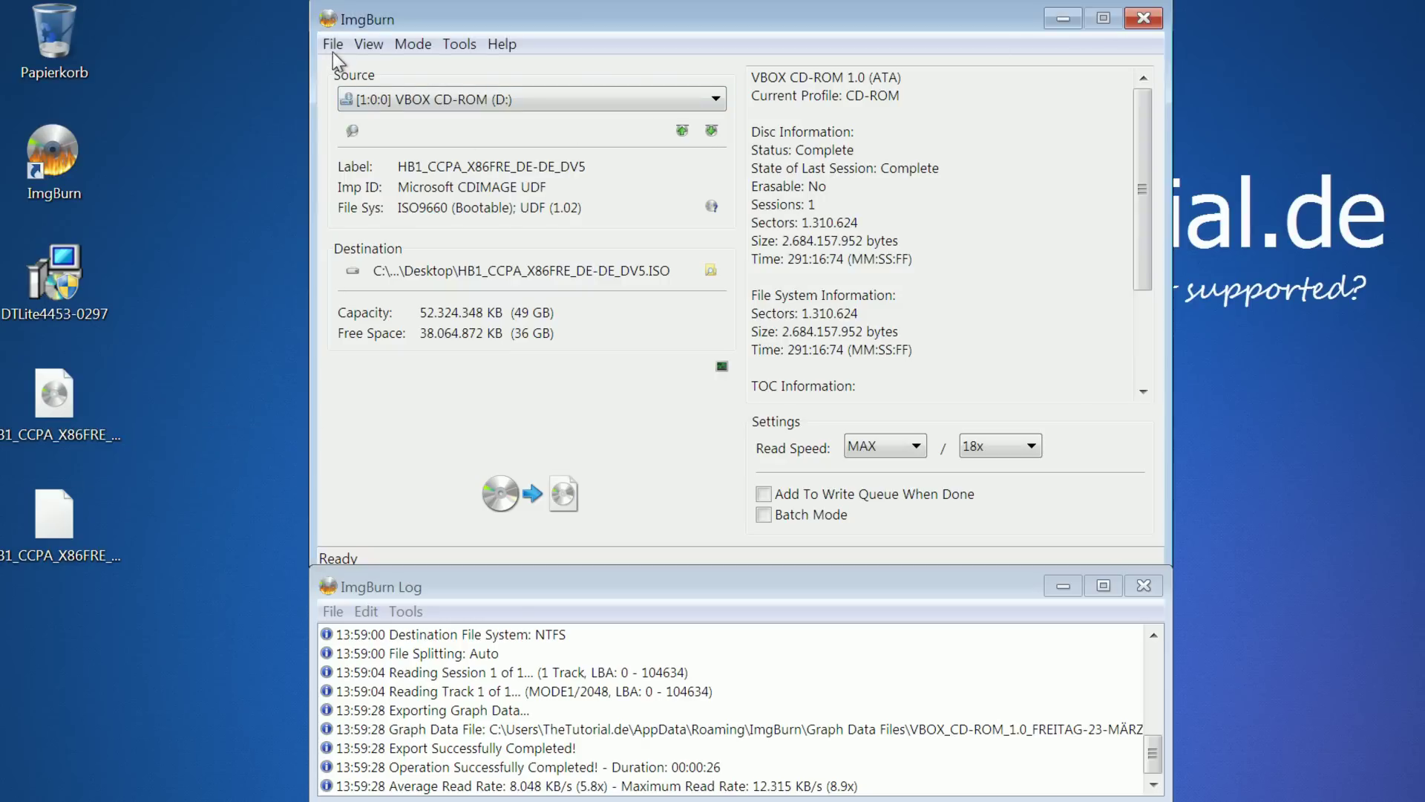
{"action": "left_click", "coordinate": [1143, 17]}
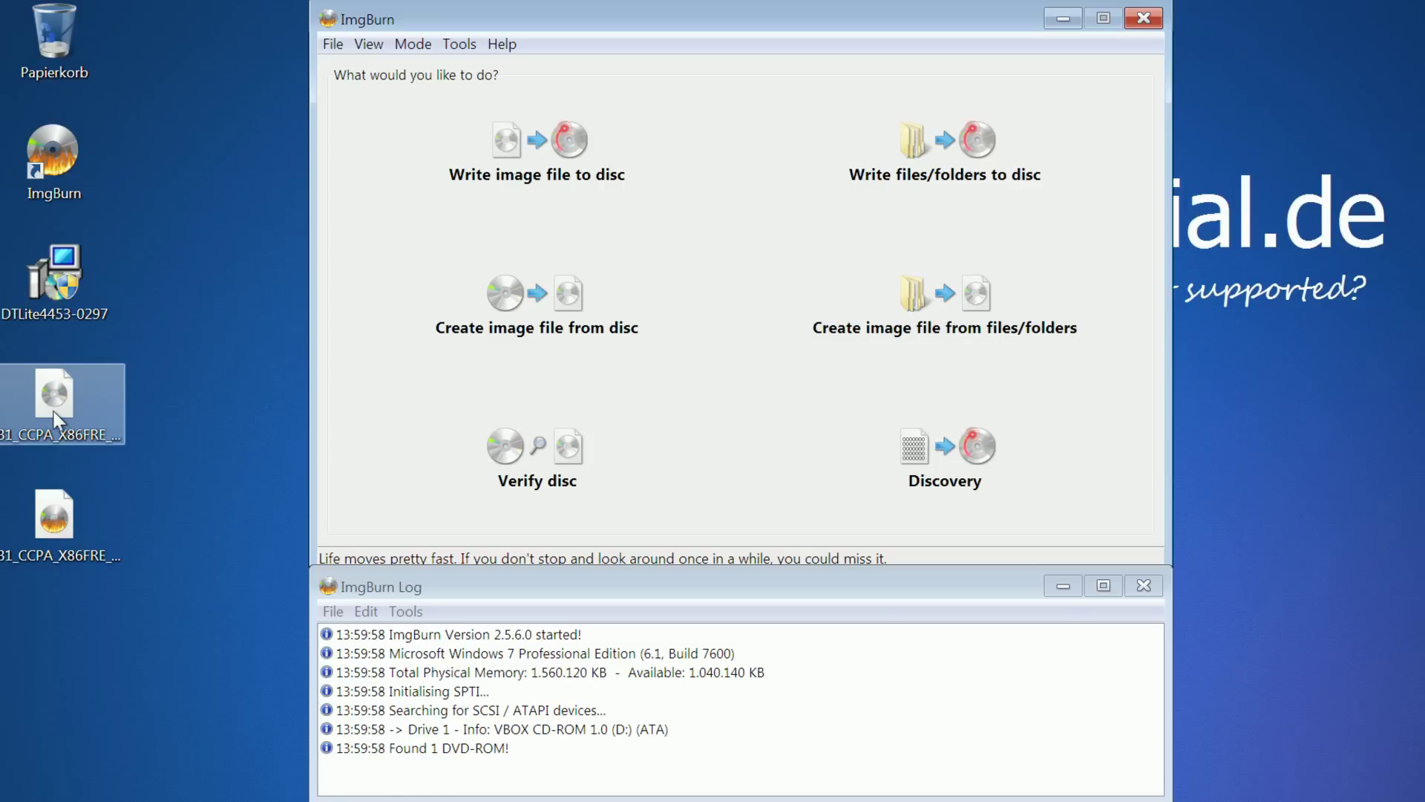
{"action": "left_click", "coordinate": [1143, 18]}
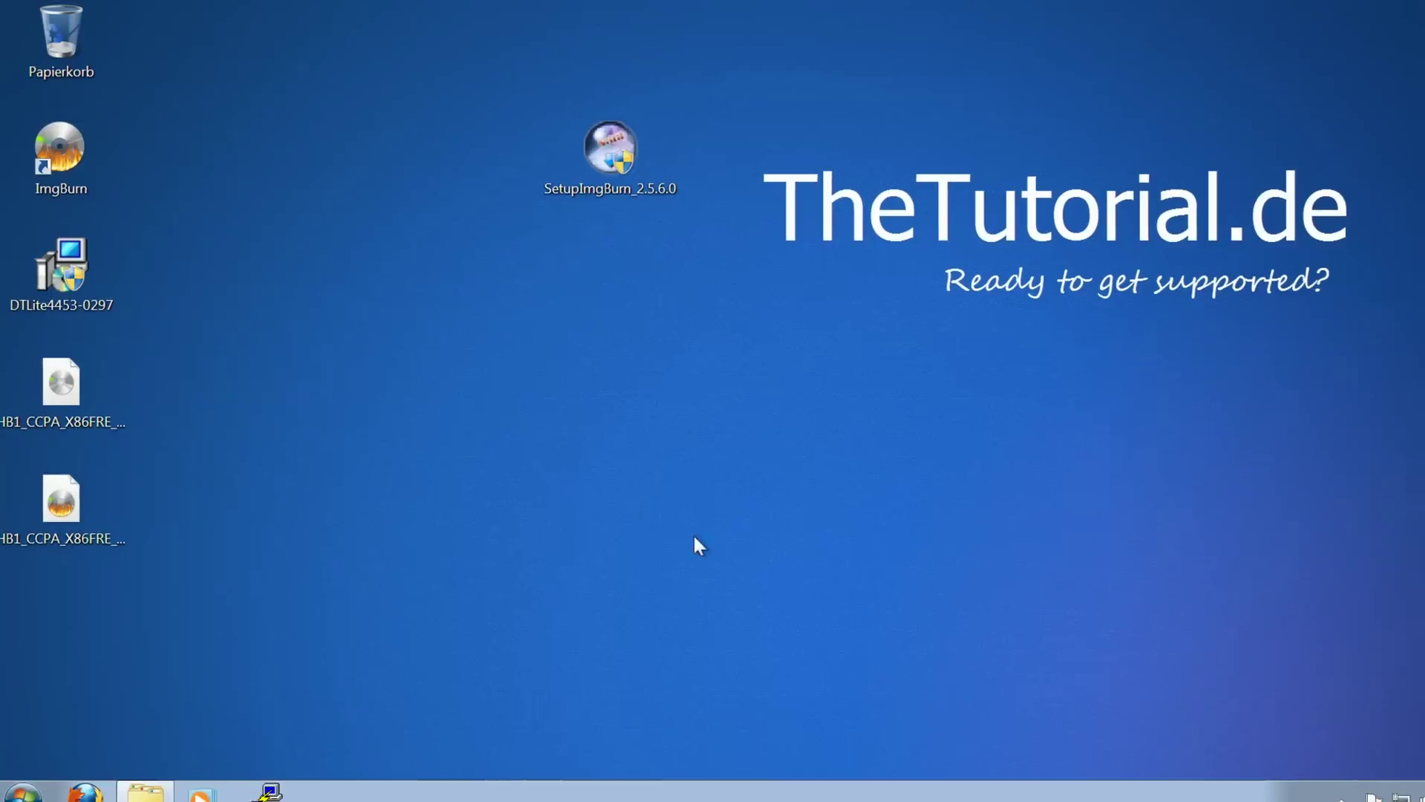
Step: Switch to Firefox and open the DAEMON-Tools.cc homepage from the Google results for "daemon tools"
{"action": "left_click", "coordinate": [105, 764]}
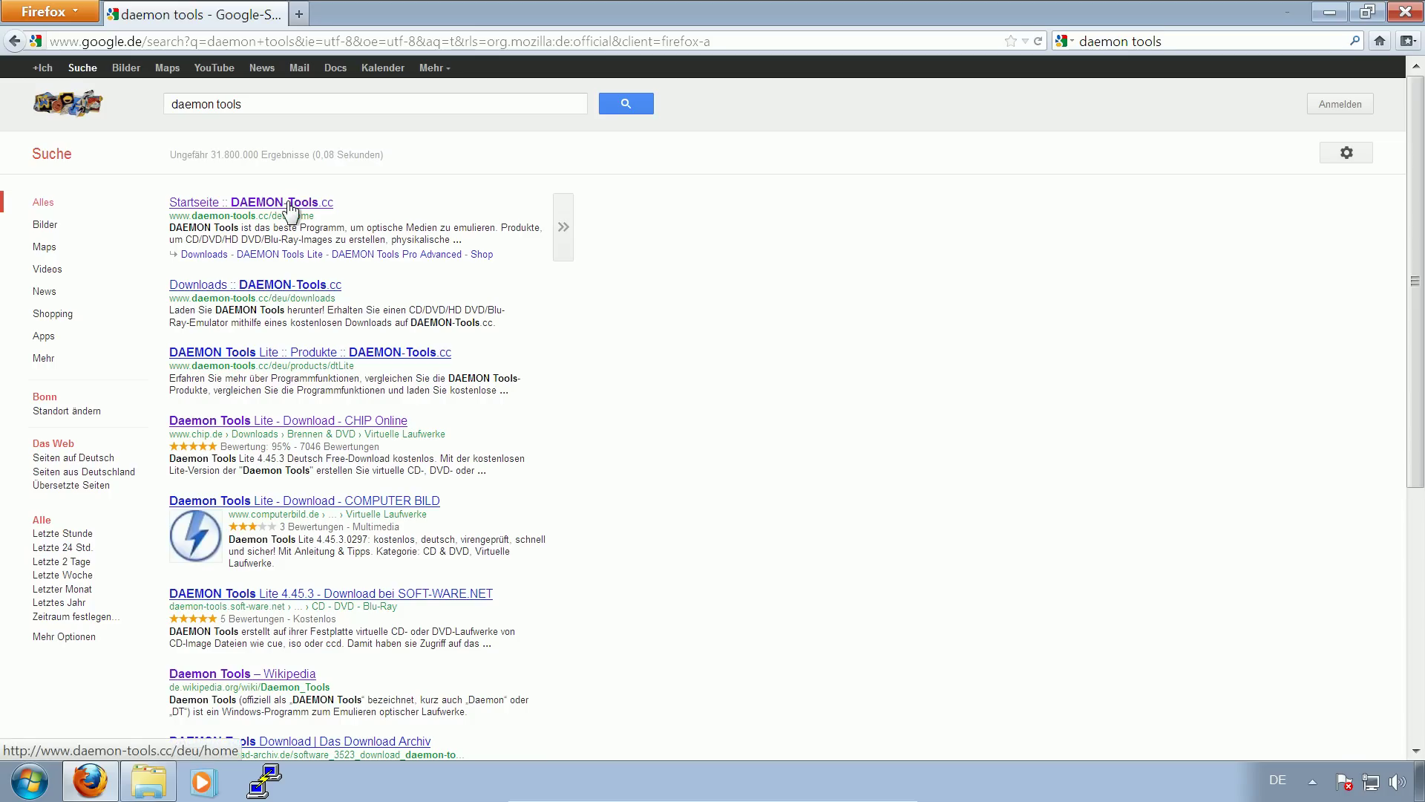
{"action": "left_click", "coordinate": [286, 213]}
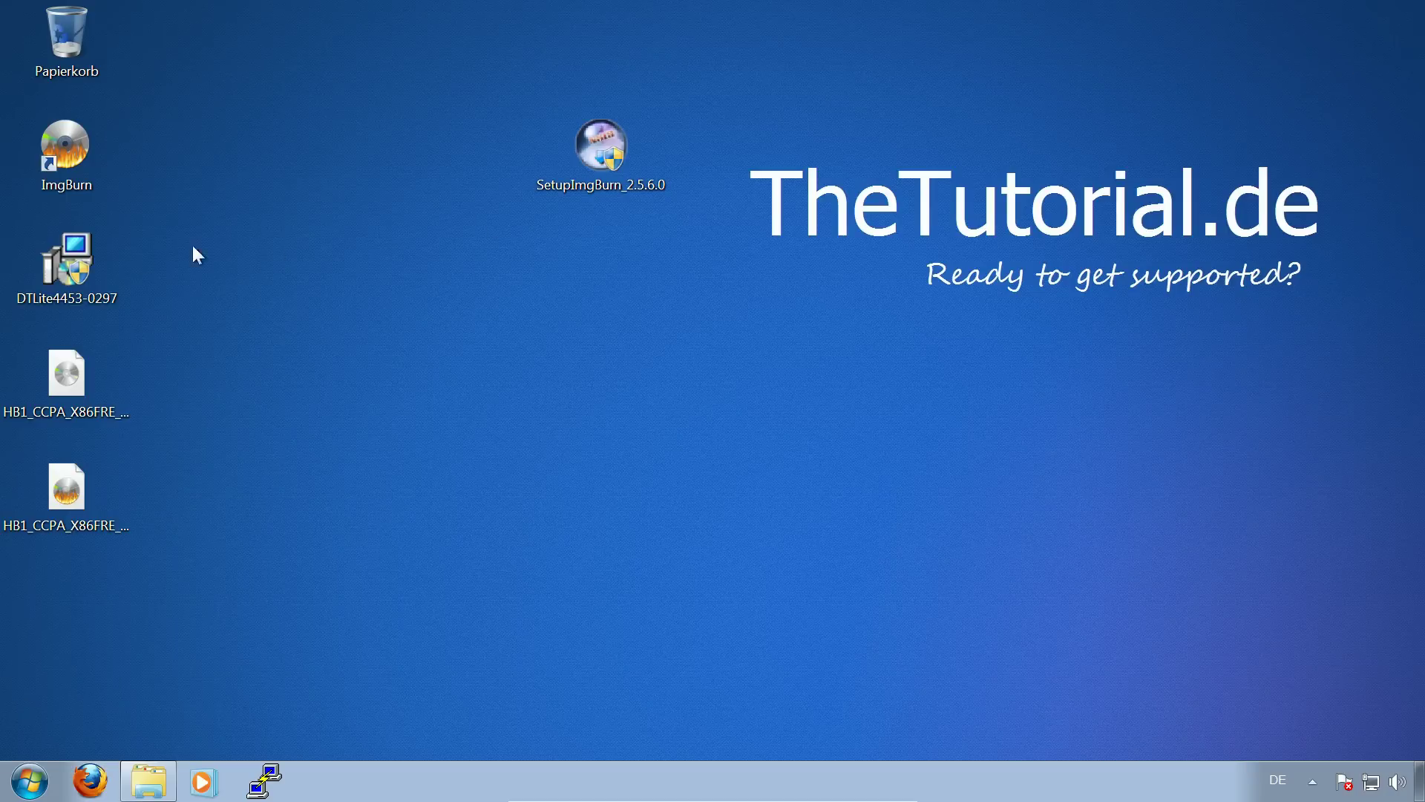
Step: Launch the DTLite4453-0297 installer in German and place its desktop icon beneath SetupImgBurn_2.5.6.0
{"action": "double_click", "coordinate": [83, 264]}
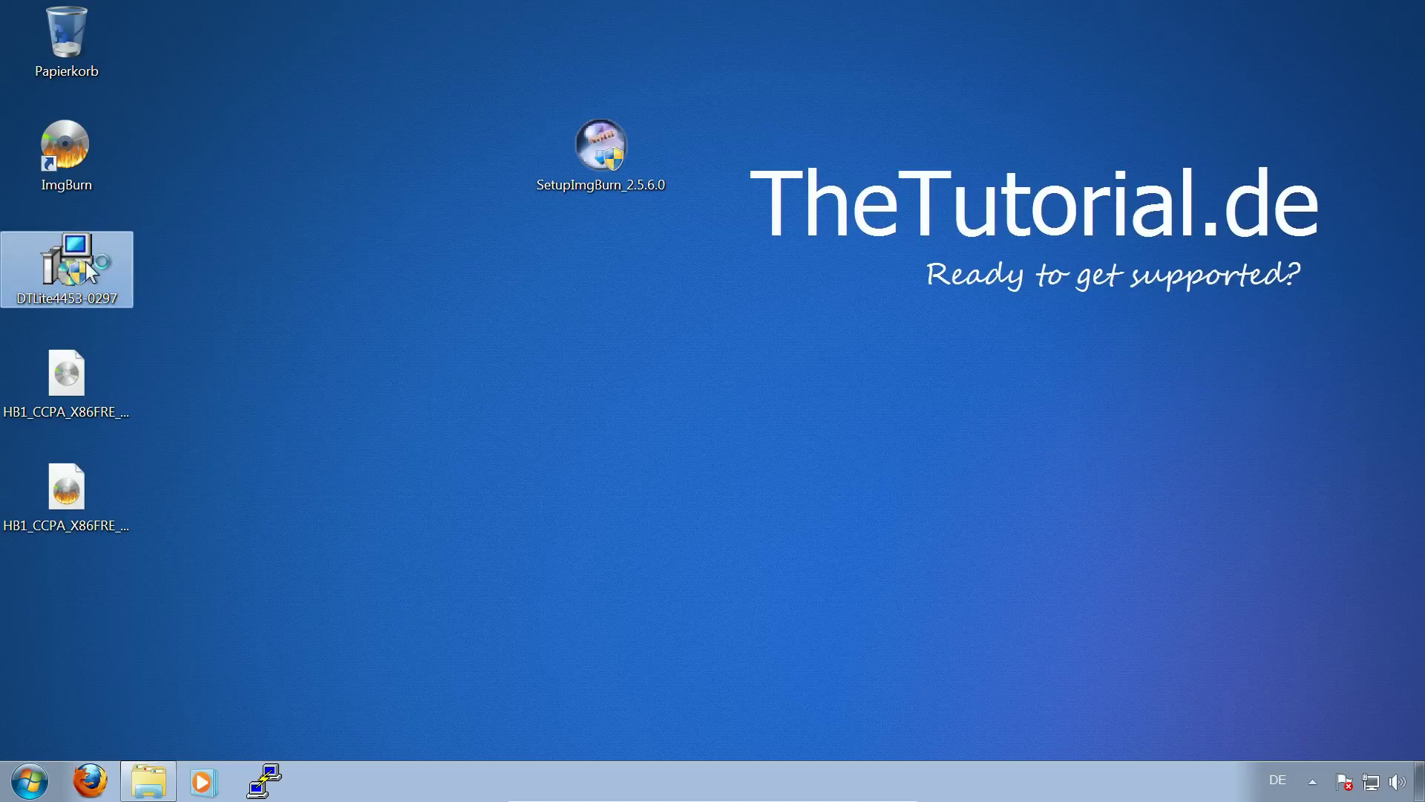
{"action": "left_click", "coordinate": [817, 451]}
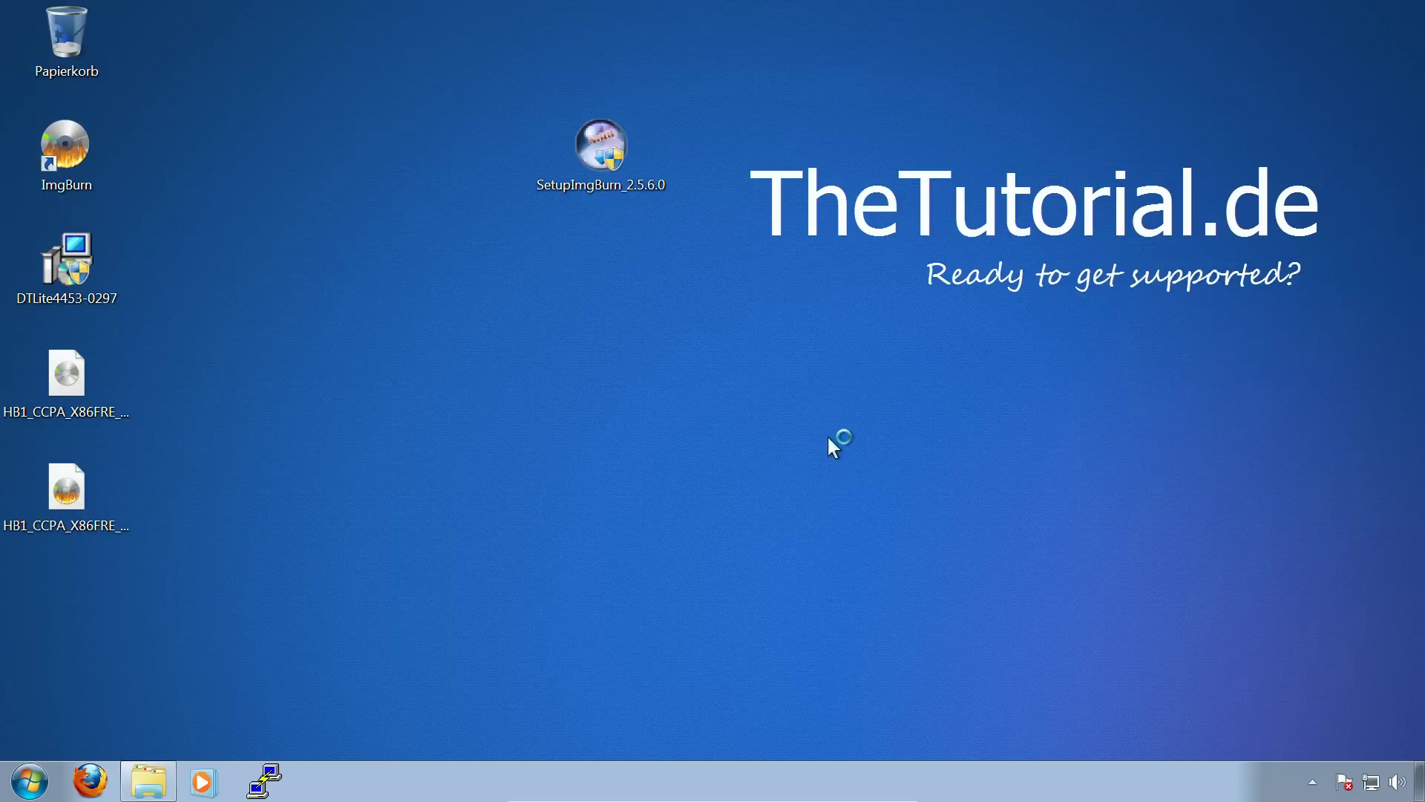
{"action": "left_click_drag", "start_coordinate": [112, 249], "coordinate": [603, 252]}
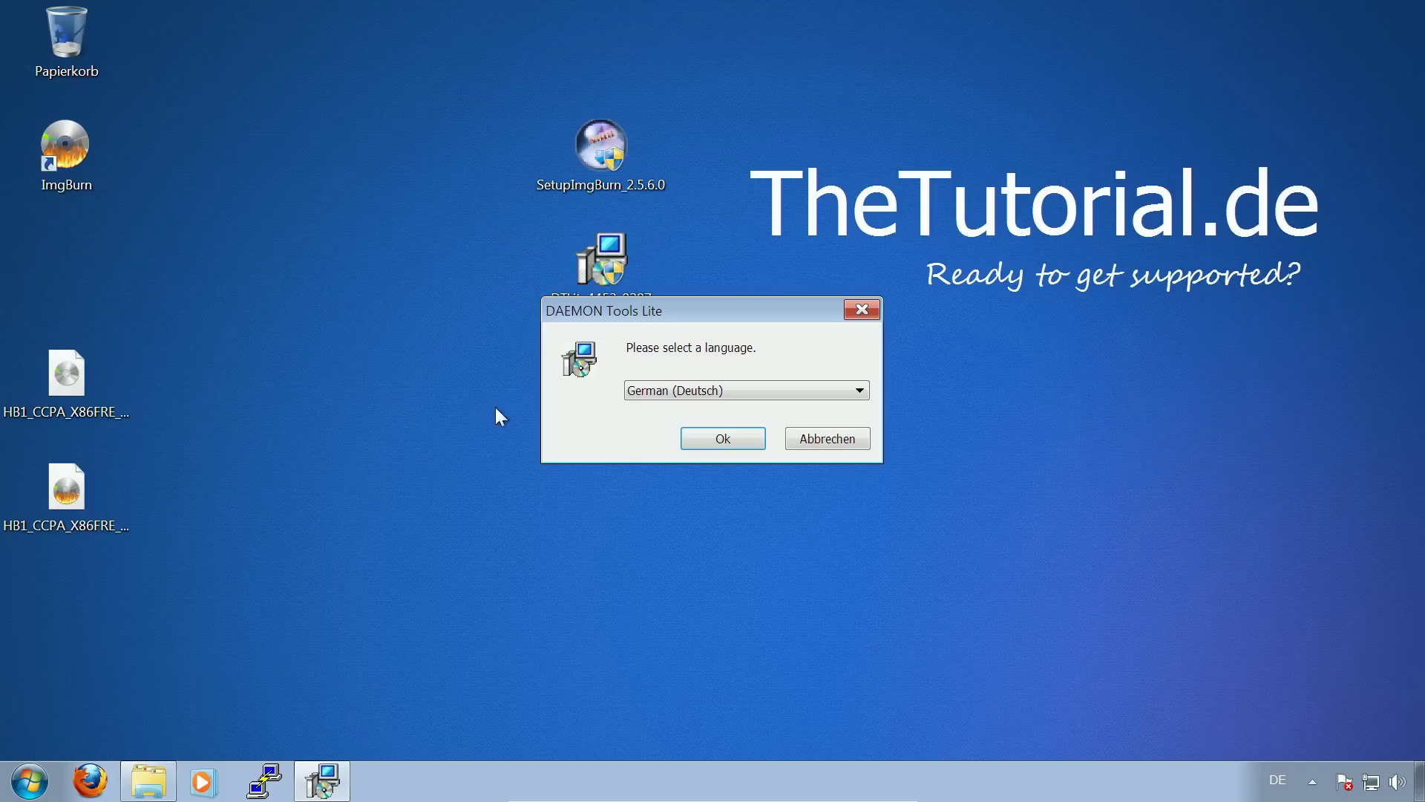
{"action": "left_click", "coordinate": [728, 436]}
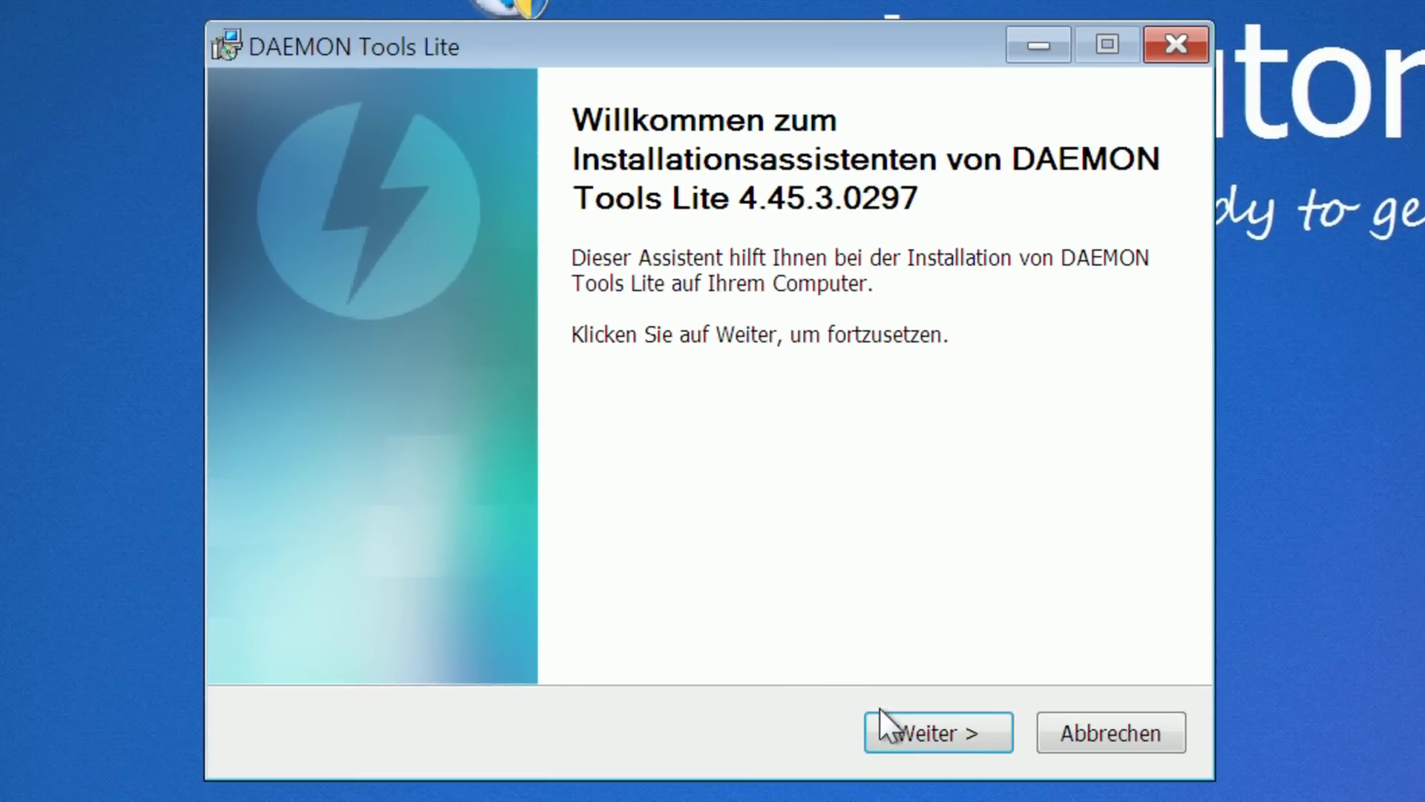
Step: Accept the DAEMON Tools Lite license agreement and choose the free license type (Kostenlose Lizenz)
{"action": "left_click", "coordinate": [887, 712]}
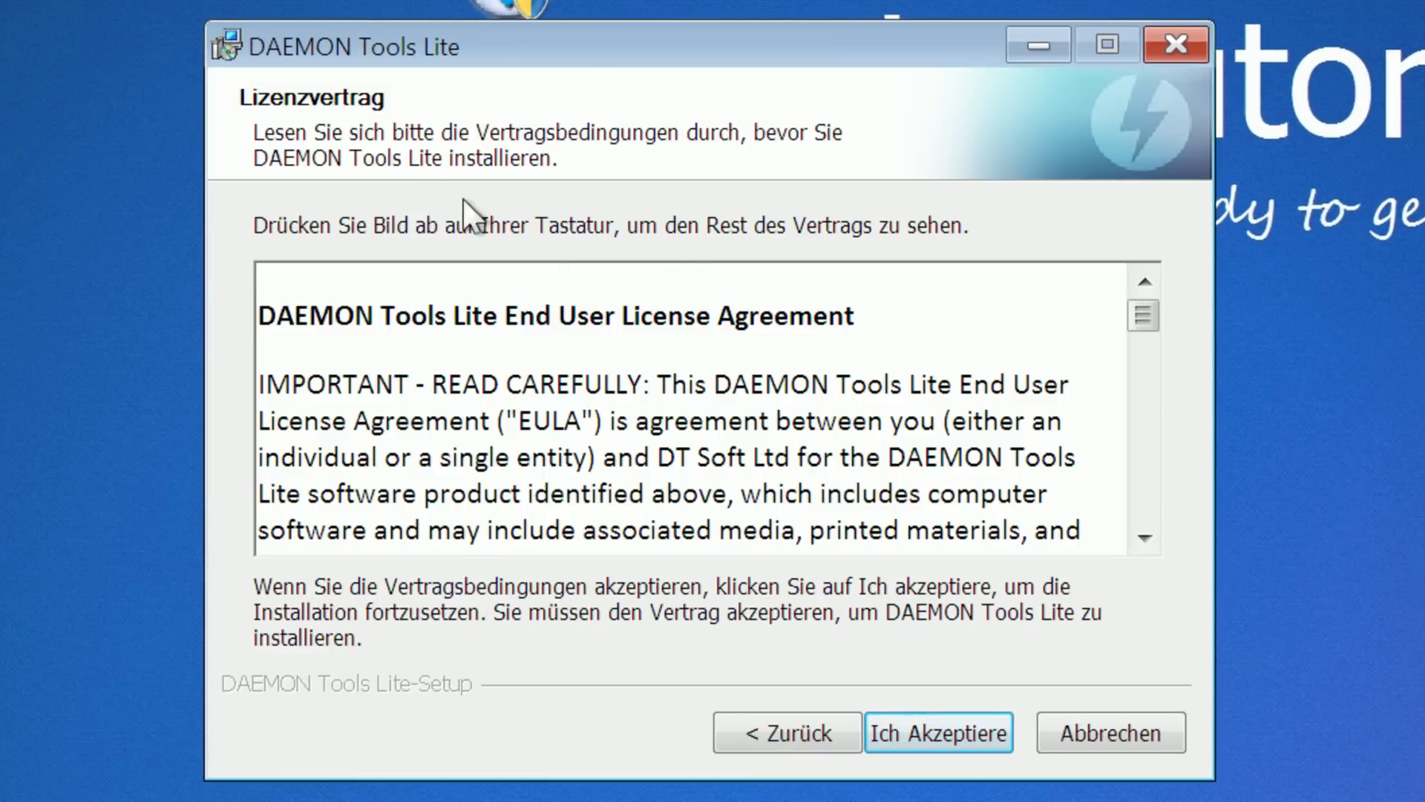
{"action": "left_click", "coordinate": [915, 737]}
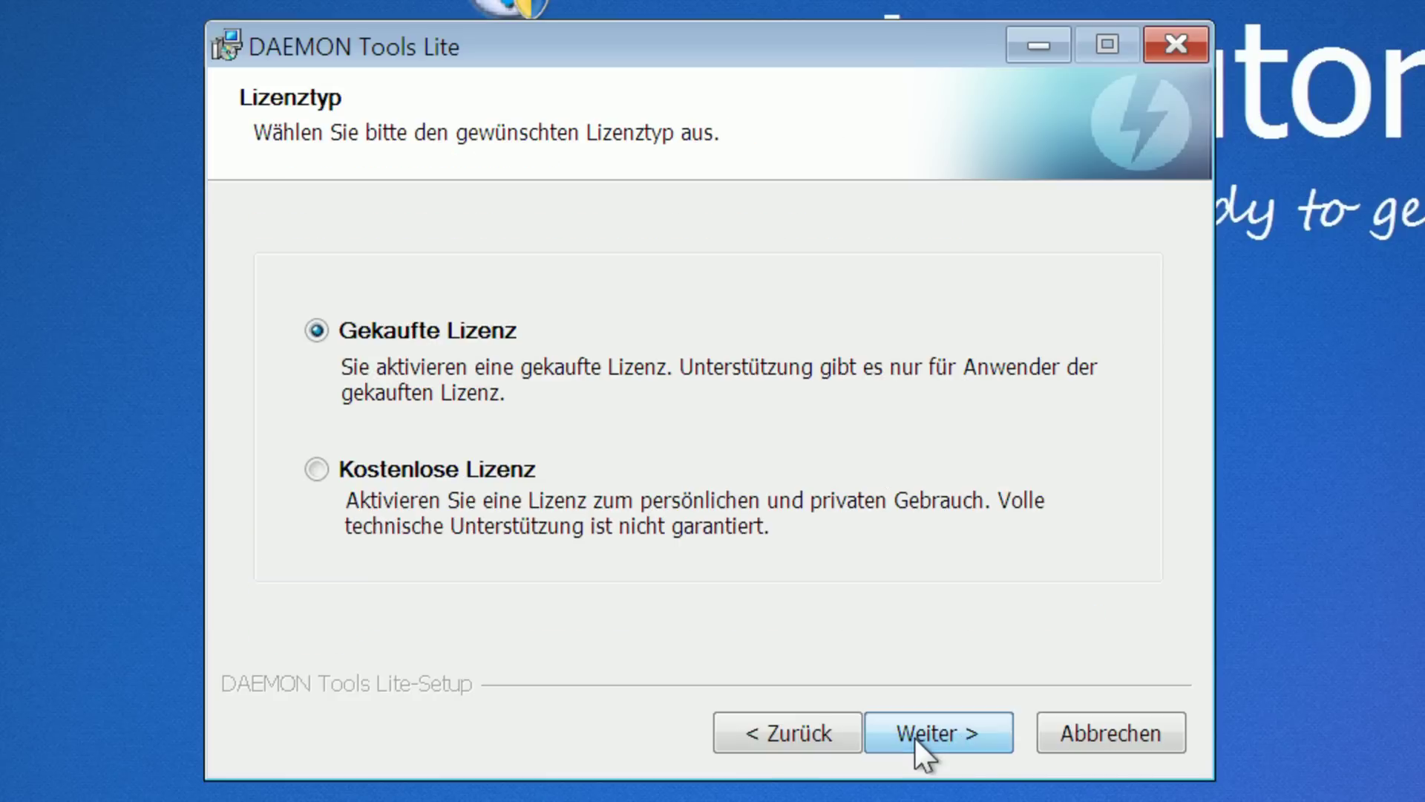
{"action": "left_click", "coordinate": [509, 475]}
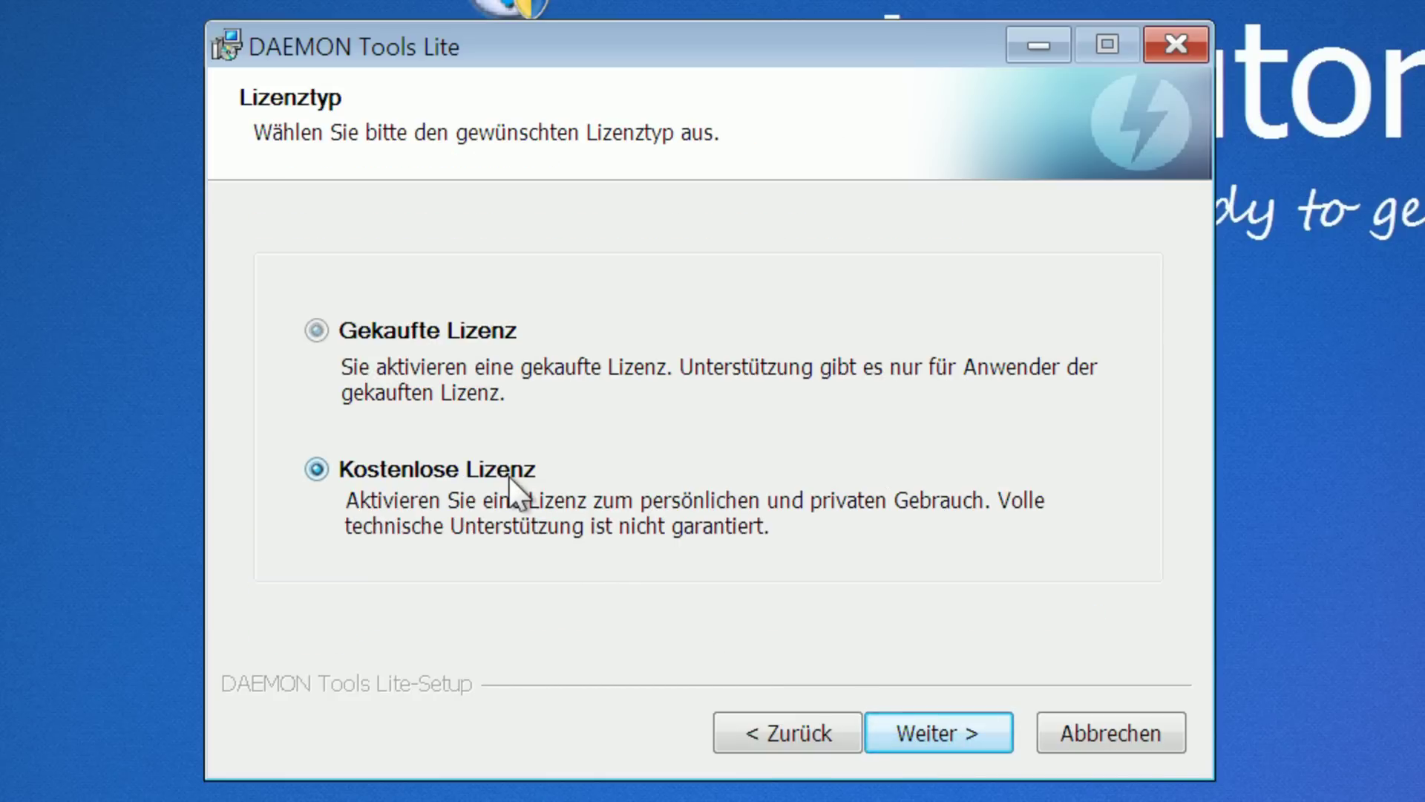
Step: Review the file formats under Imageverknüpfungen and continue the DAEMON Tools Lite setup with the default component selection
{"action": "left_click", "coordinate": [925, 740]}
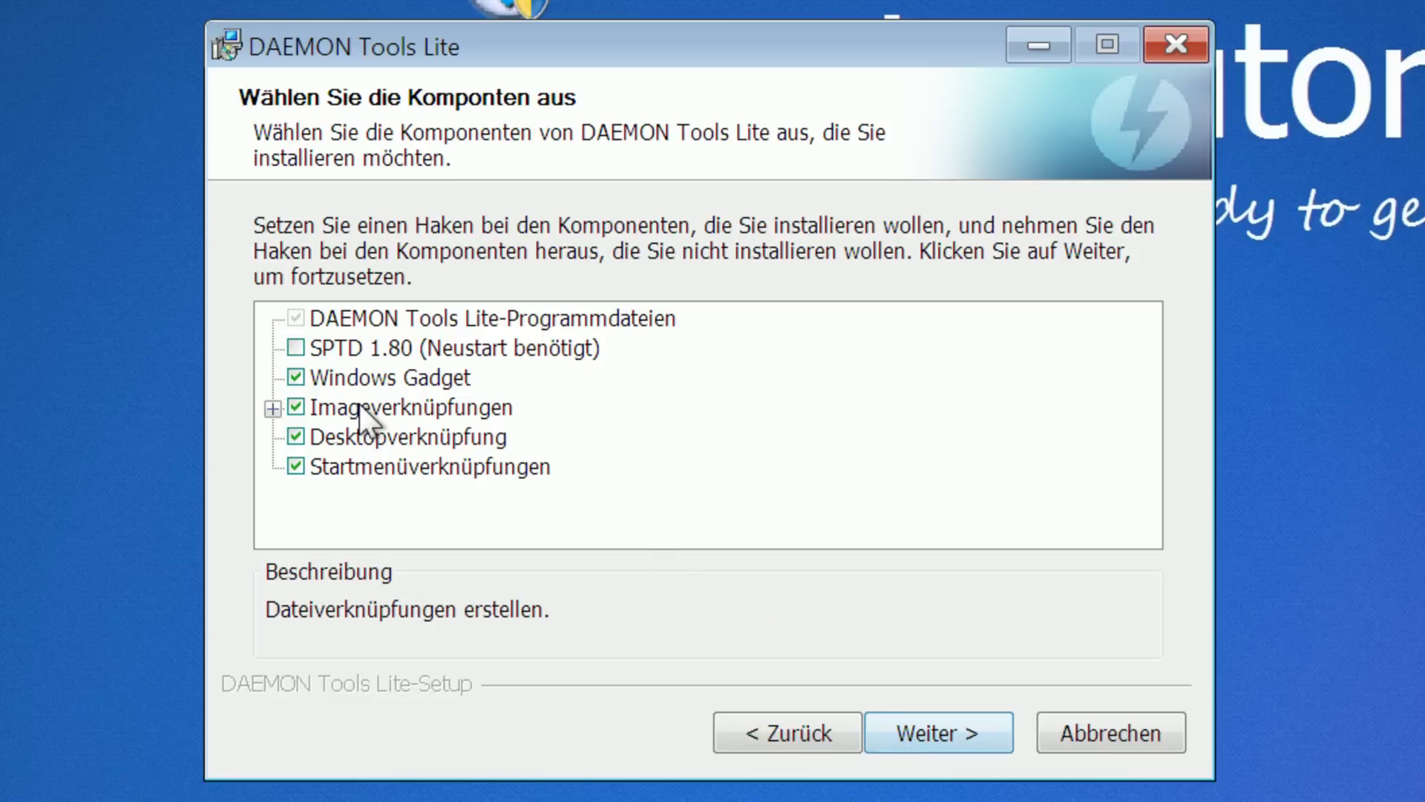
{"action": "left_click", "coordinate": [279, 411]}
{"action": "scroll", "coordinate": [289, 418], "scroll_direction": "down", "scroll_amount": 3}
{"action": "scroll", "coordinate": [299, 421], "scroll_direction": "up", "scroll_amount": 4}
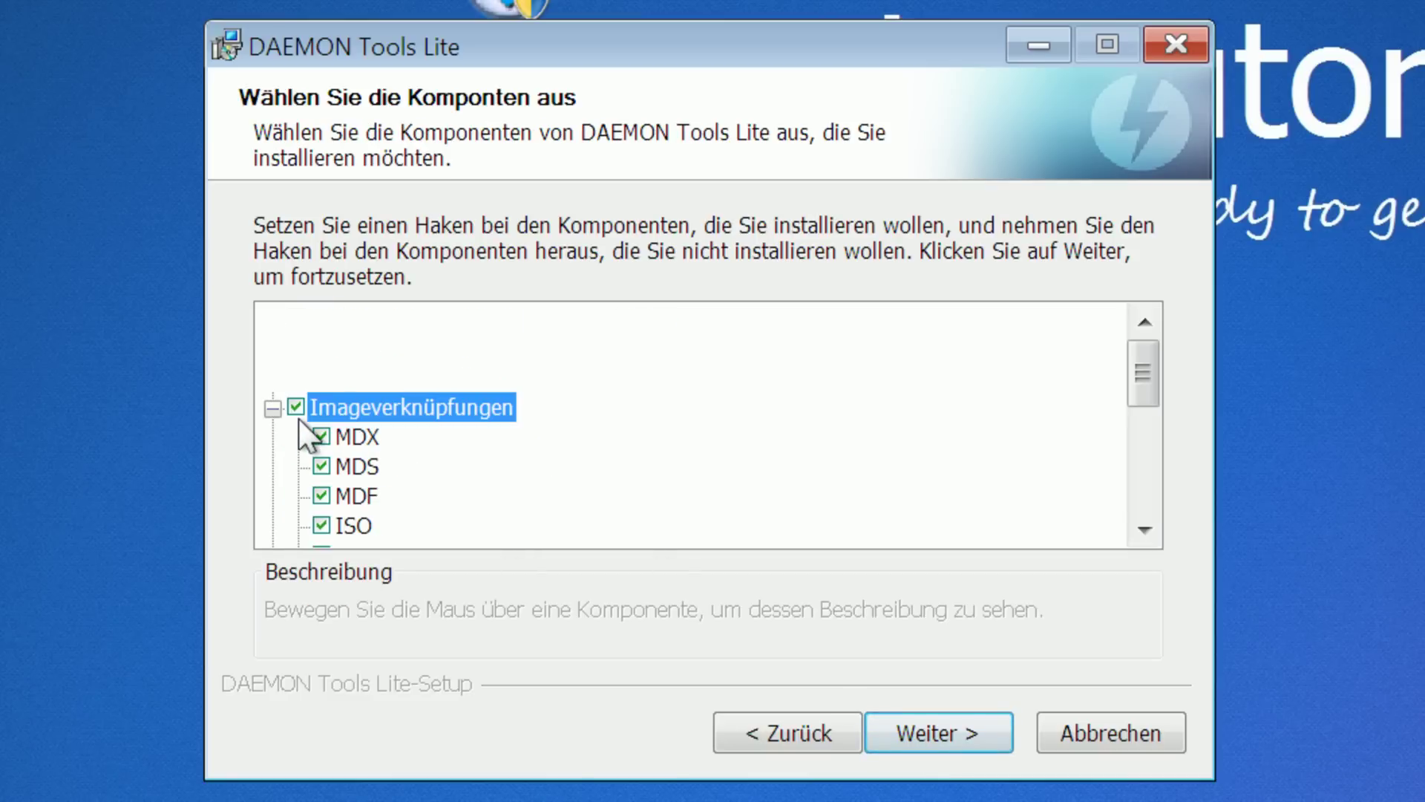
{"action": "scroll", "coordinate": [319, 438], "scroll_direction": "down", "scroll_amount": 2}
{"action": "scroll", "coordinate": [342, 453], "scroll_direction": "down", "scroll_amount": 2}
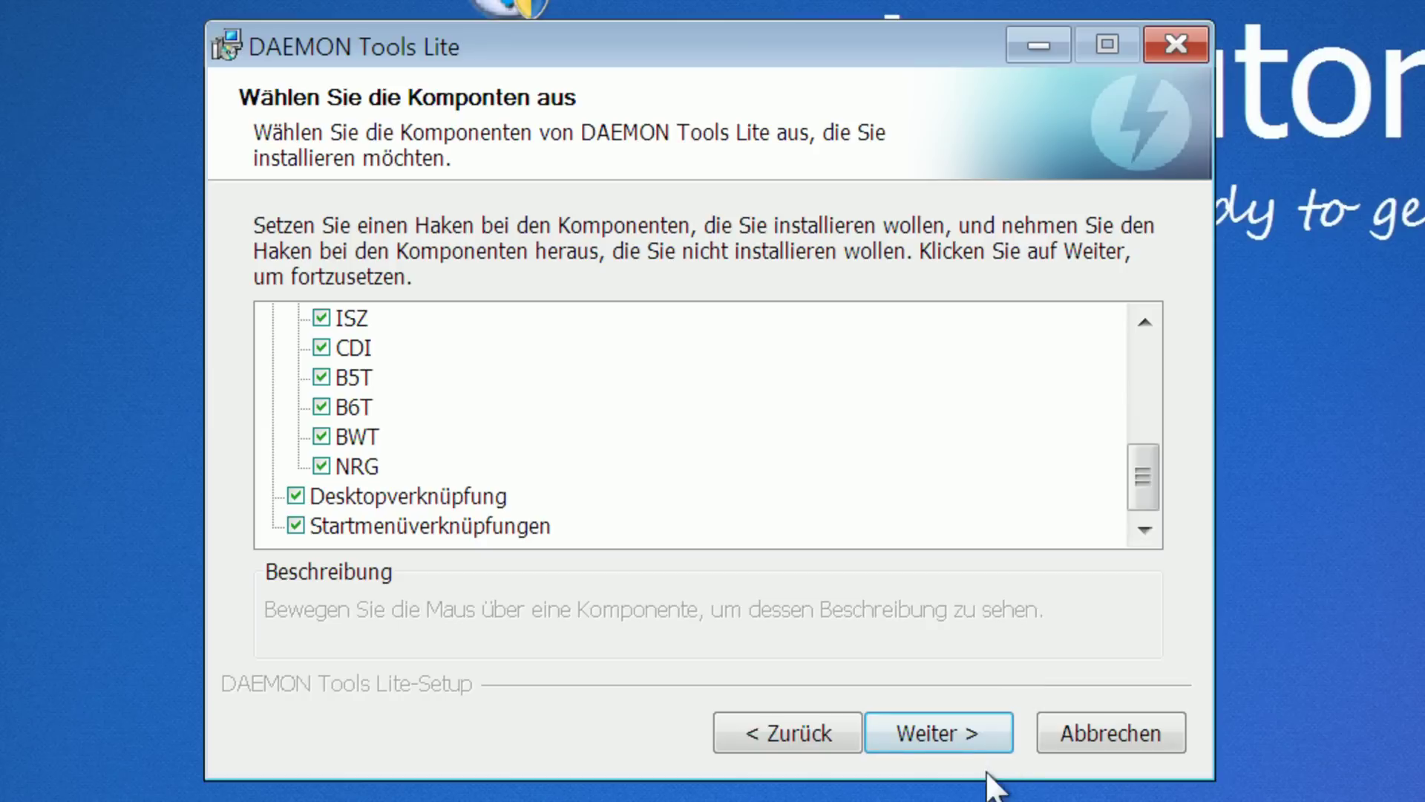
{"action": "left_click", "coordinate": [952, 745]}
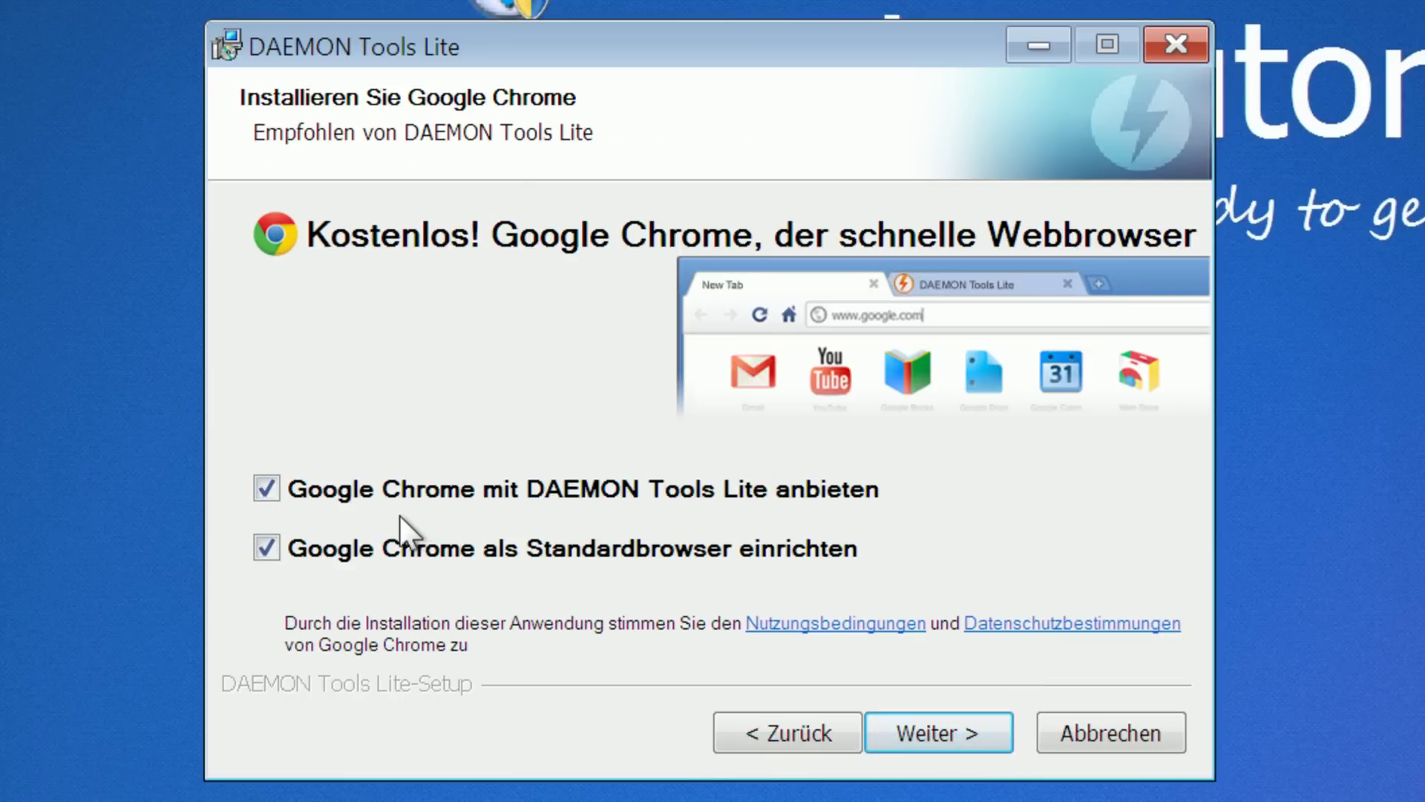
Step: Decline the bundled Google Chrome offer and disallow MountSpace from using the mount statistics
{"action": "left_click", "coordinate": [327, 493]}
{"action": "left_click", "coordinate": [327, 492]}
{"action": "left_click", "coordinate": [327, 492]}
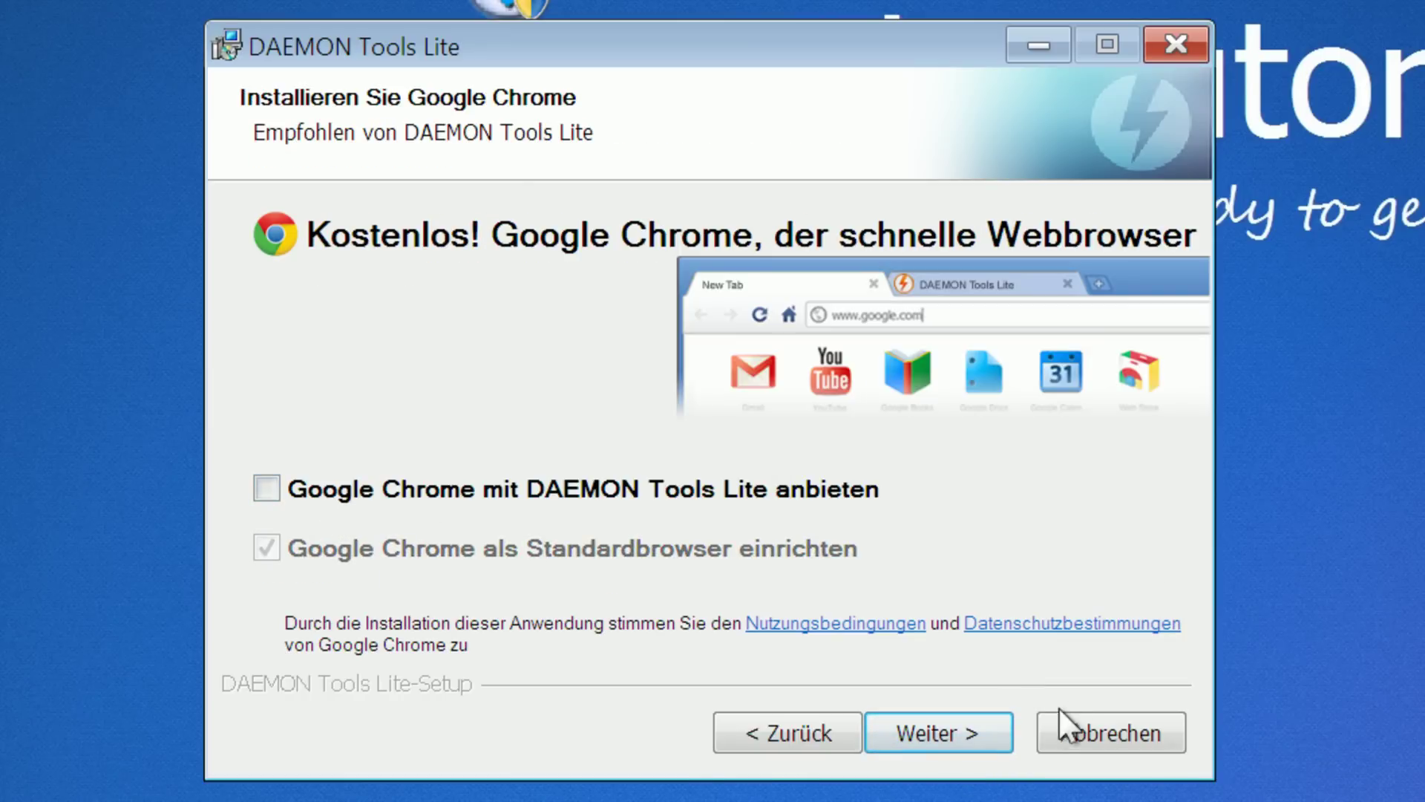
{"action": "left_click", "coordinate": [978, 728]}
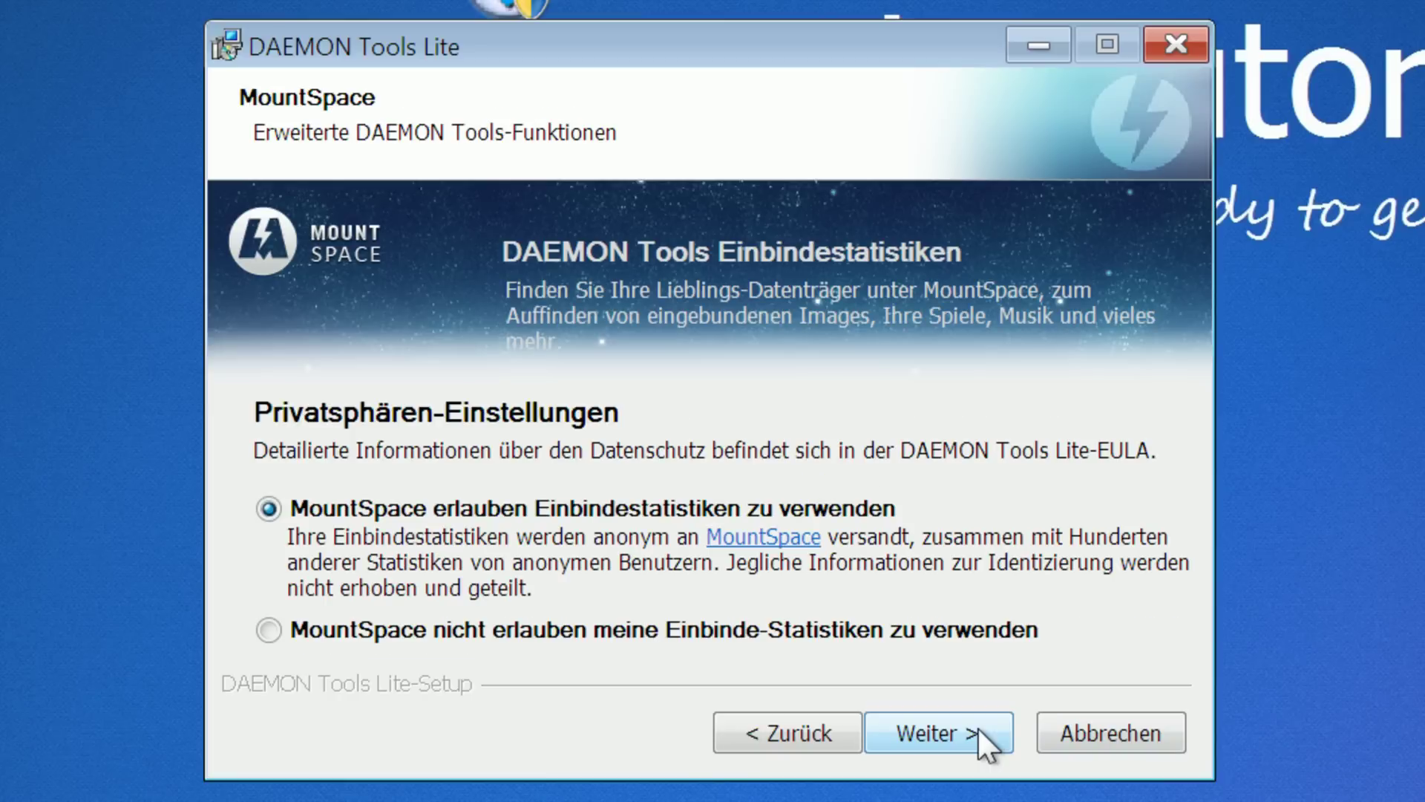
{"action": "left_click", "coordinate": [577, 639]}
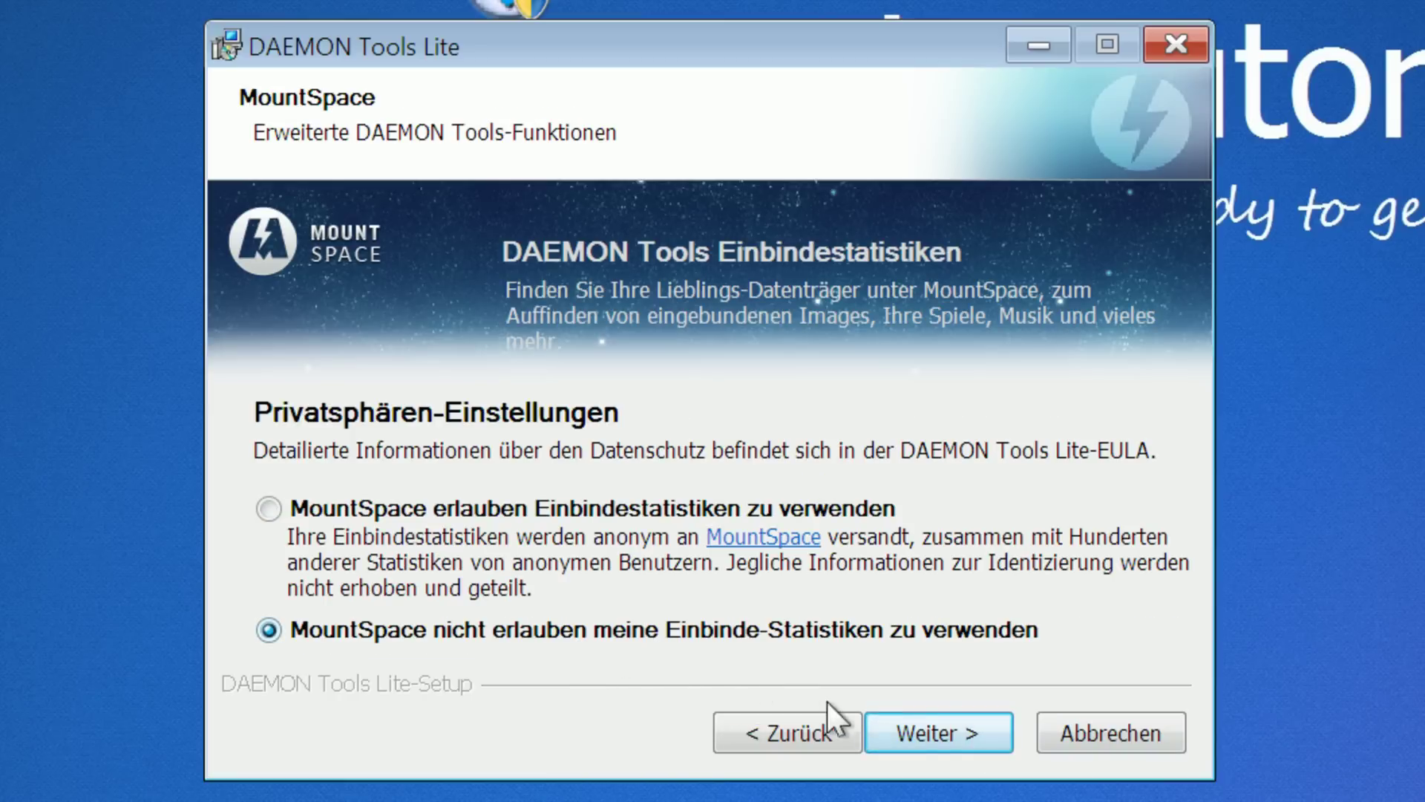
{"action": "left_click", "coordinate": [932, 728]}
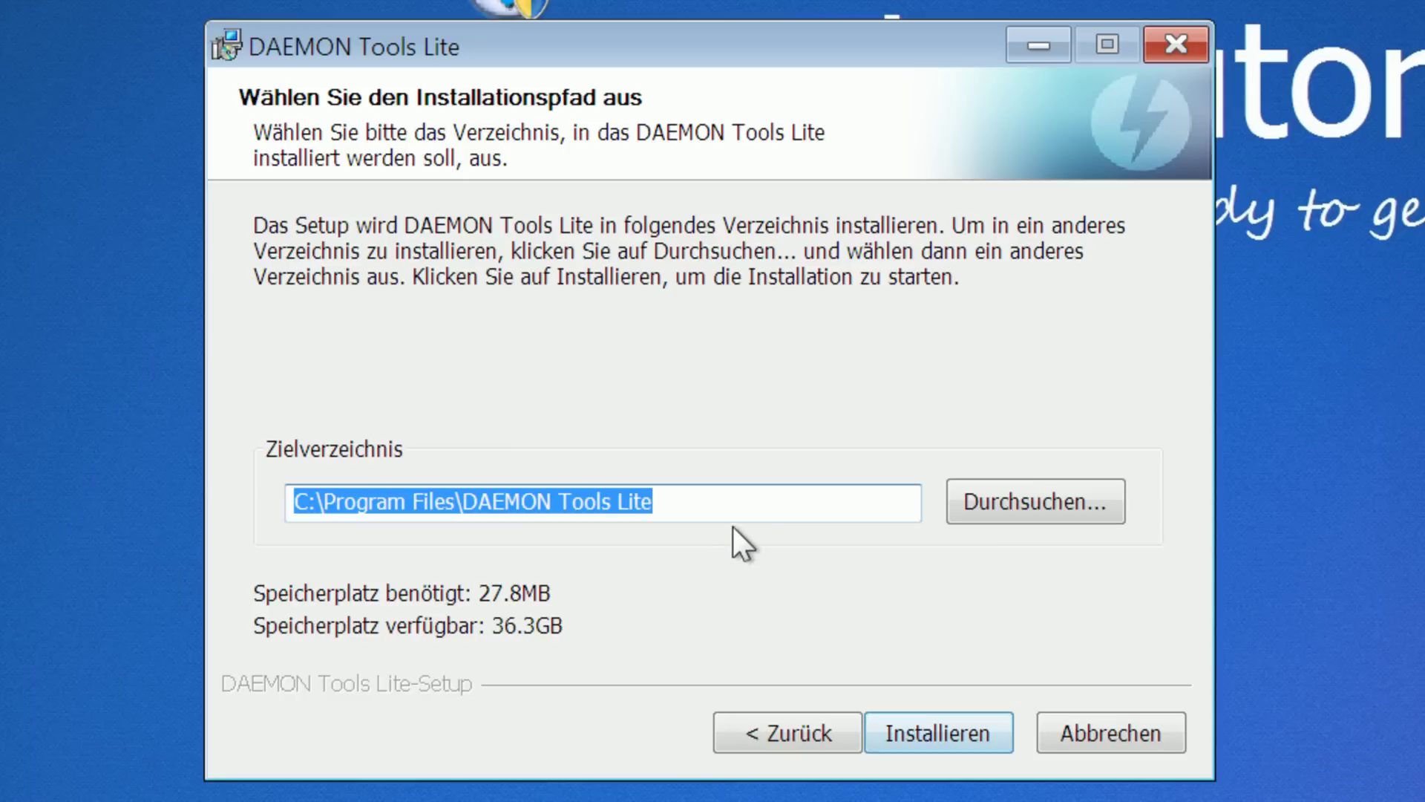
Step: Install DAEMON Tools Lite in C:\Program Files\DAEMON Tools Lite without the DT.gadget, and finish setup with the program set to start
{"action": "left_click", "coordinate": [735, 515]}
{"action": "left_click", "coordinate": [924, 731]}
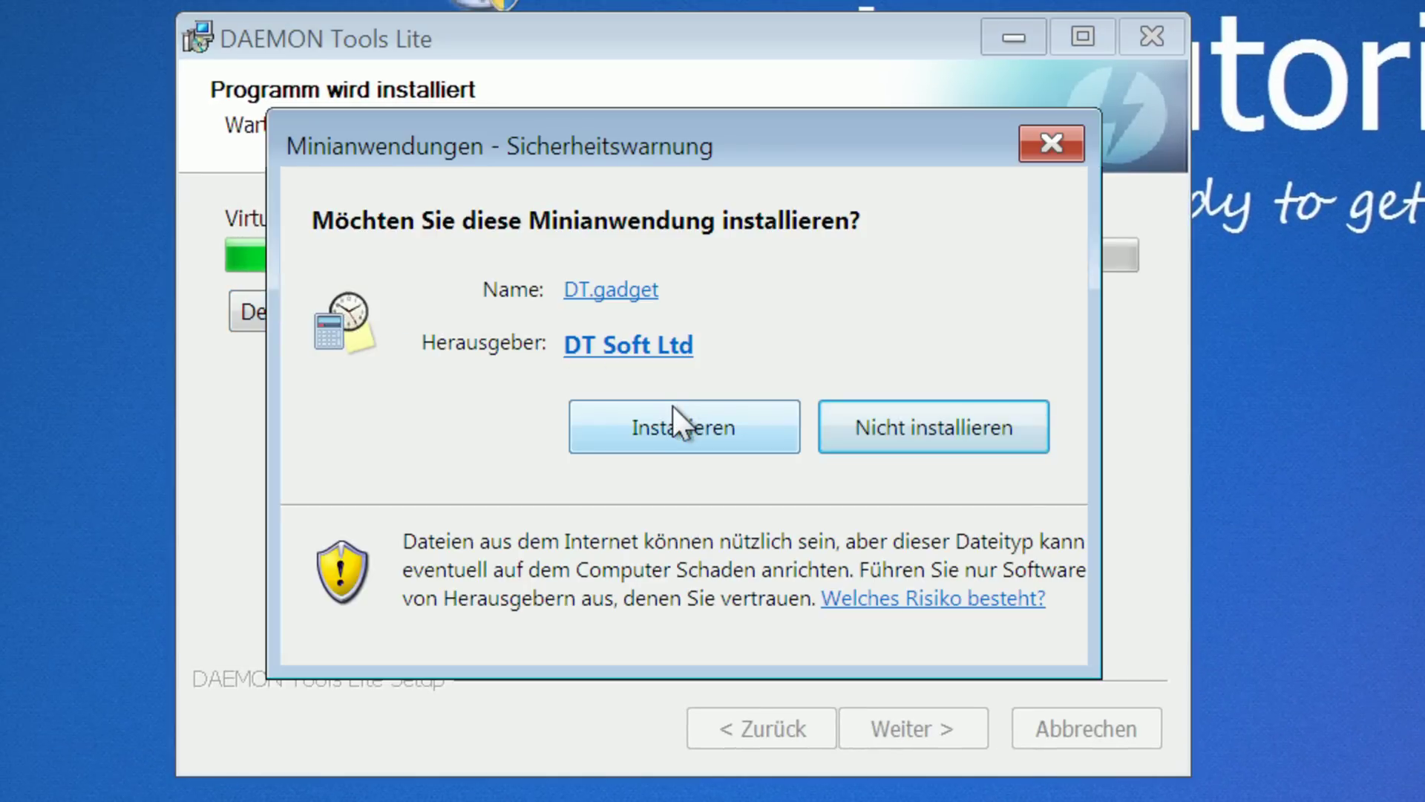
{"action": "left_click", "coordinate": [879, 422]}
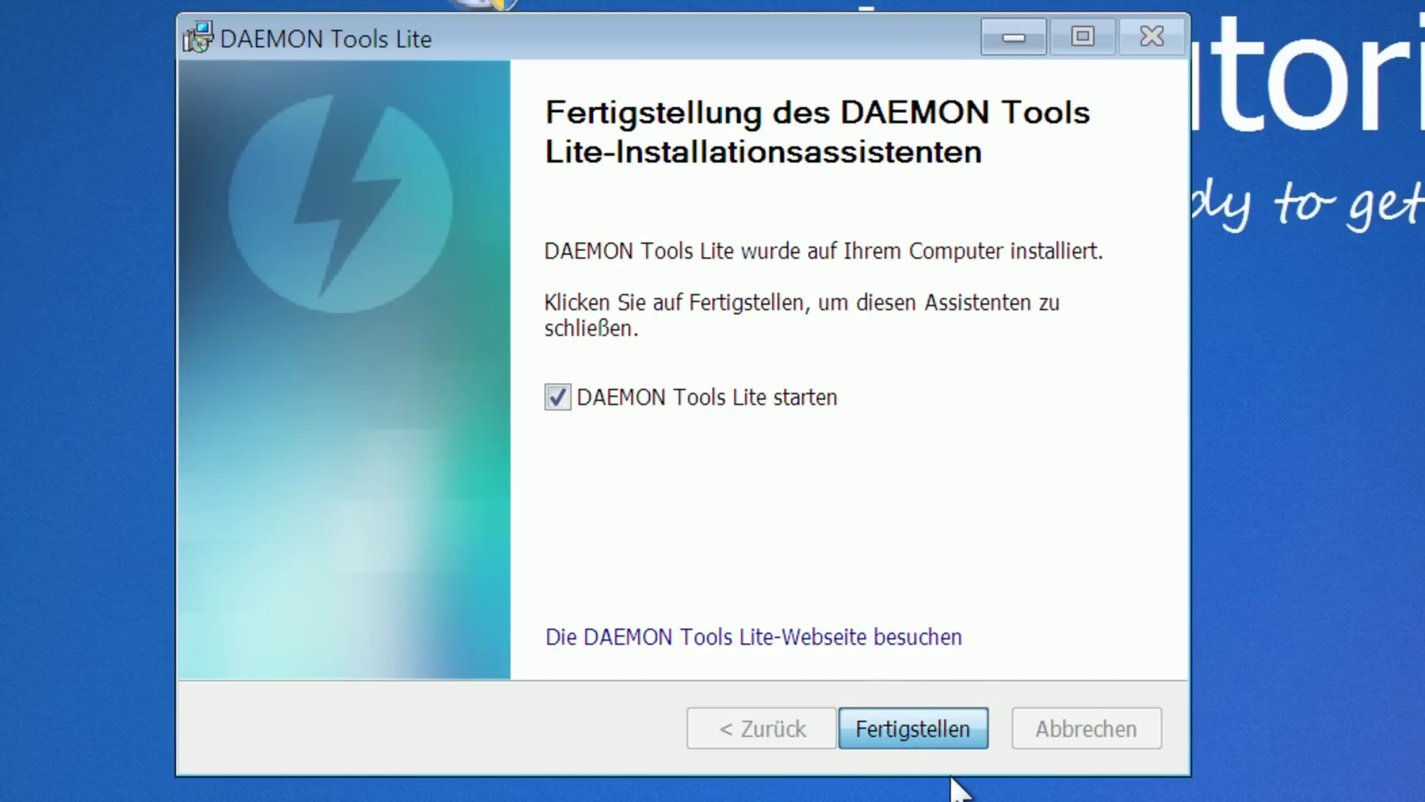
{"action": "left_click", "coordinate": [924, 743]}
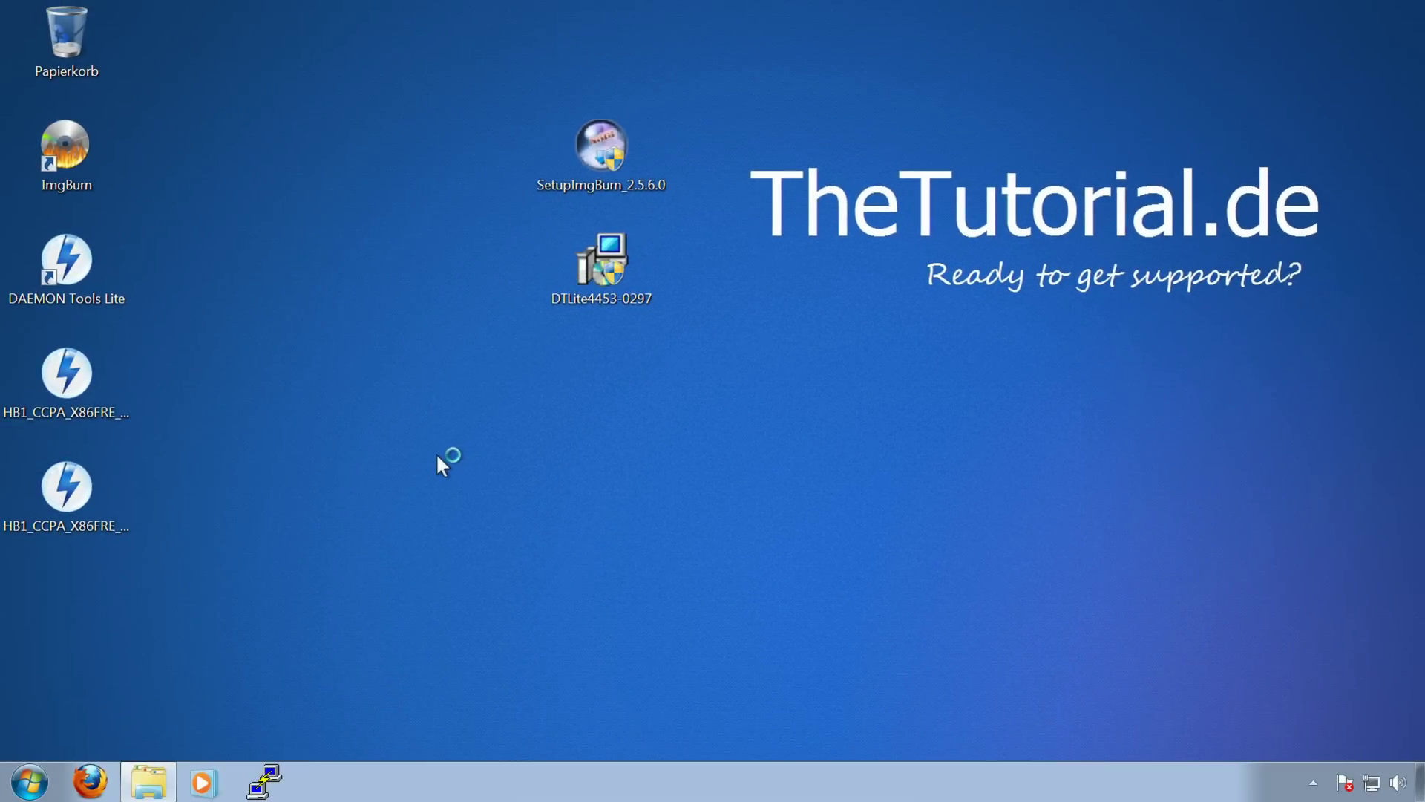
Step: Close the Firefox window and mount the upper HB1_CCPA_X86FRE ISO file from the desktop in the virtual drive
{"action": "left_click", "coordinate": [80, 399]}
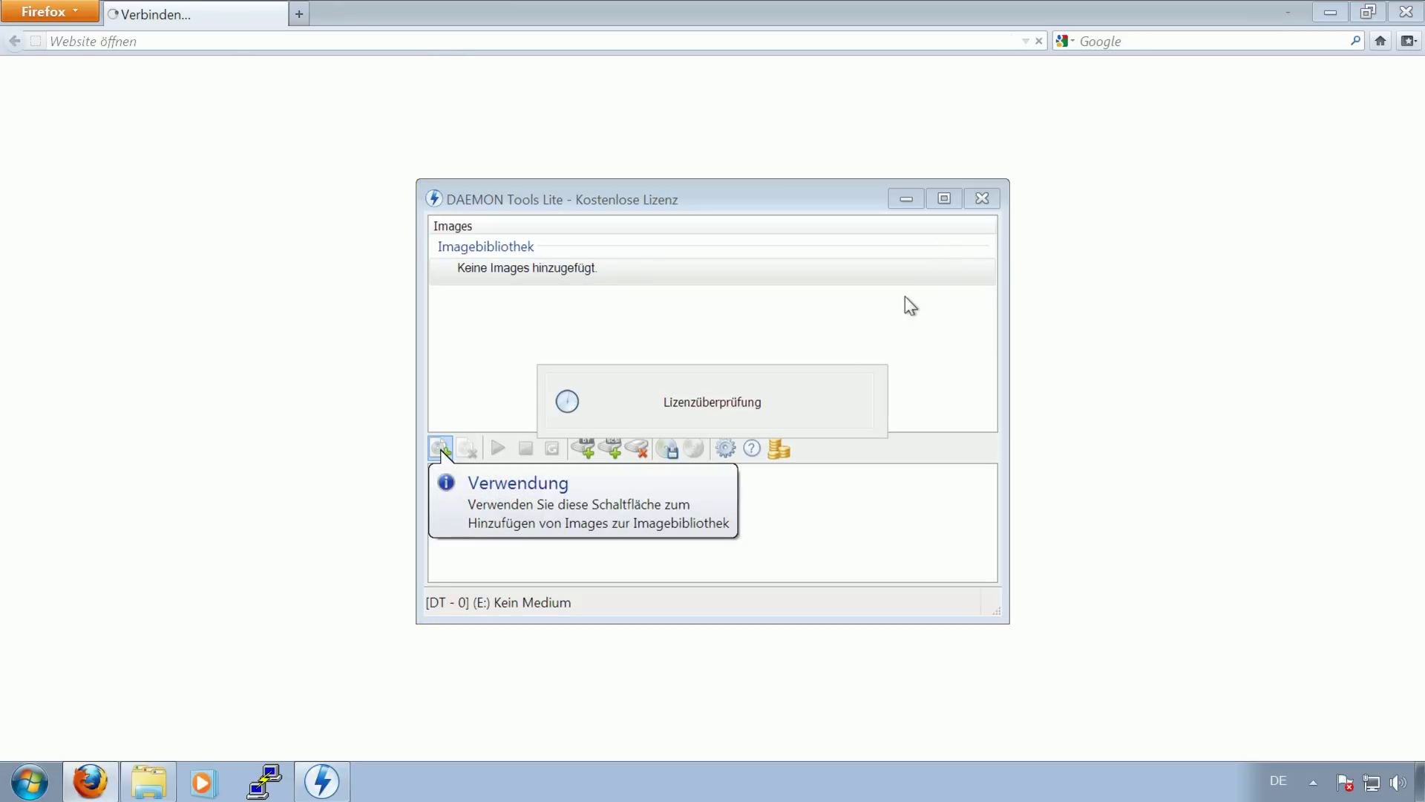
{"action": "left_click", "coordinate": [1414, 8]}
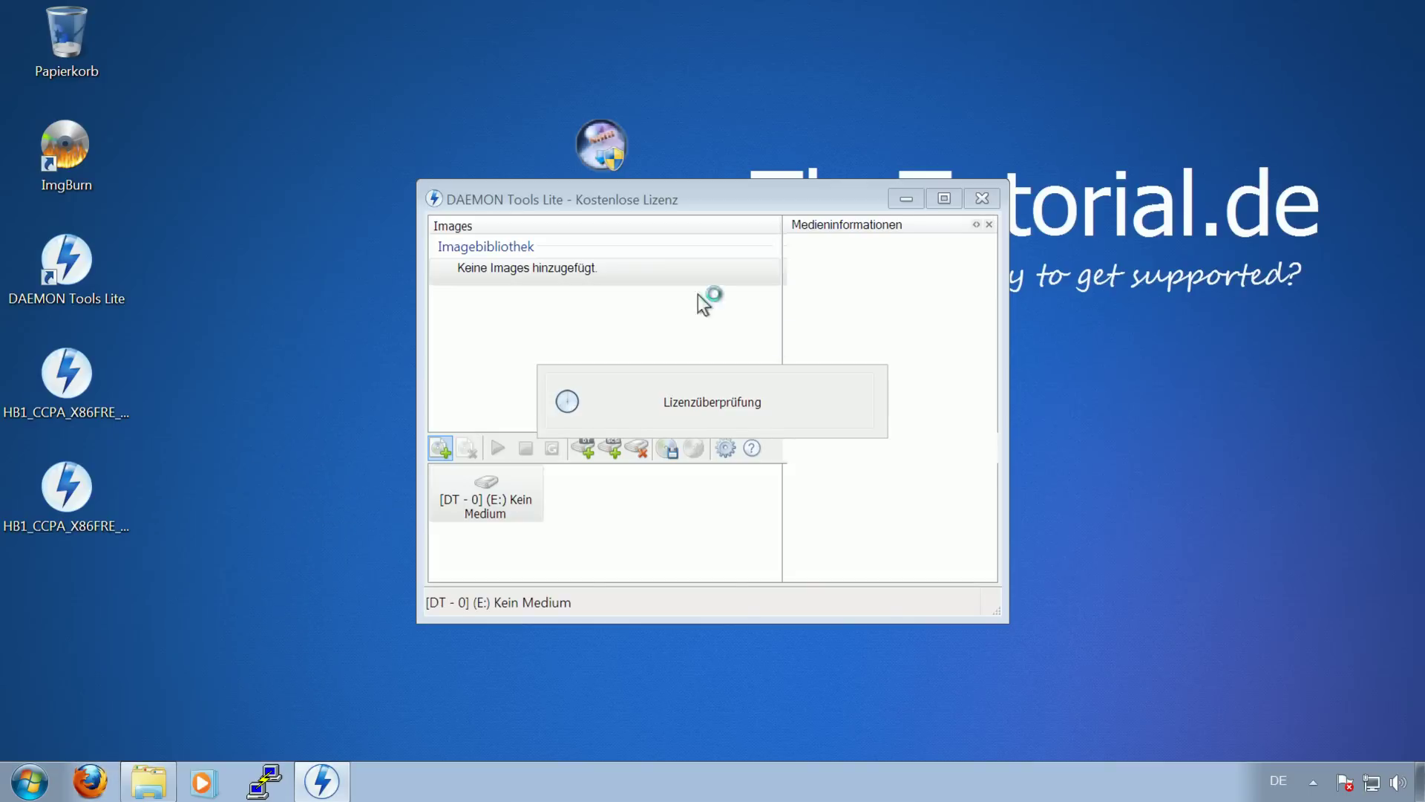
{"action": "double_click", "coordinate": [104, 387]}
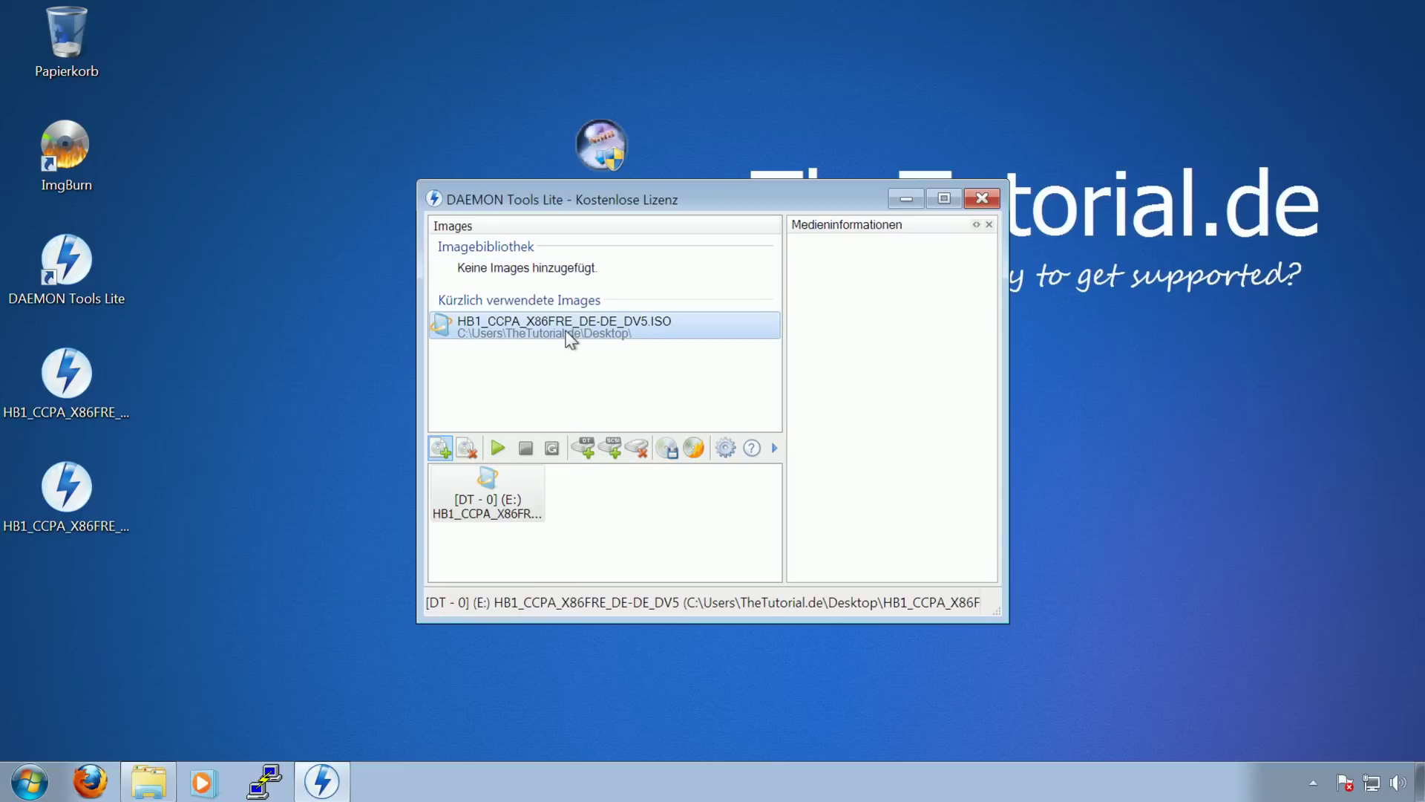
{"action": "left_click", "coordinate": [570, 339]}
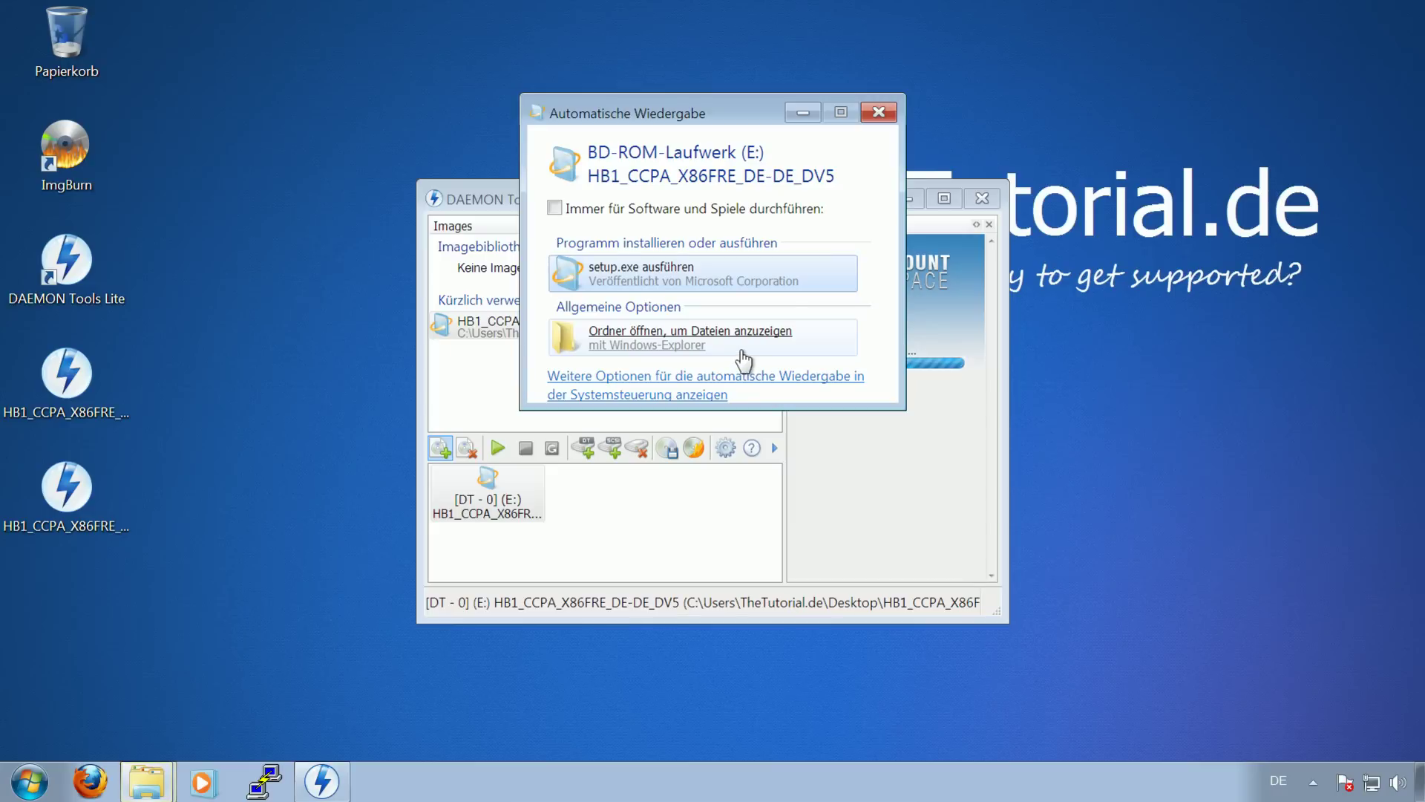
Step: Try to run setup.exe from the mounted image with administrator permission, and dismiss the error message
{"action": "left_click", "coordinate": [650, 279]}
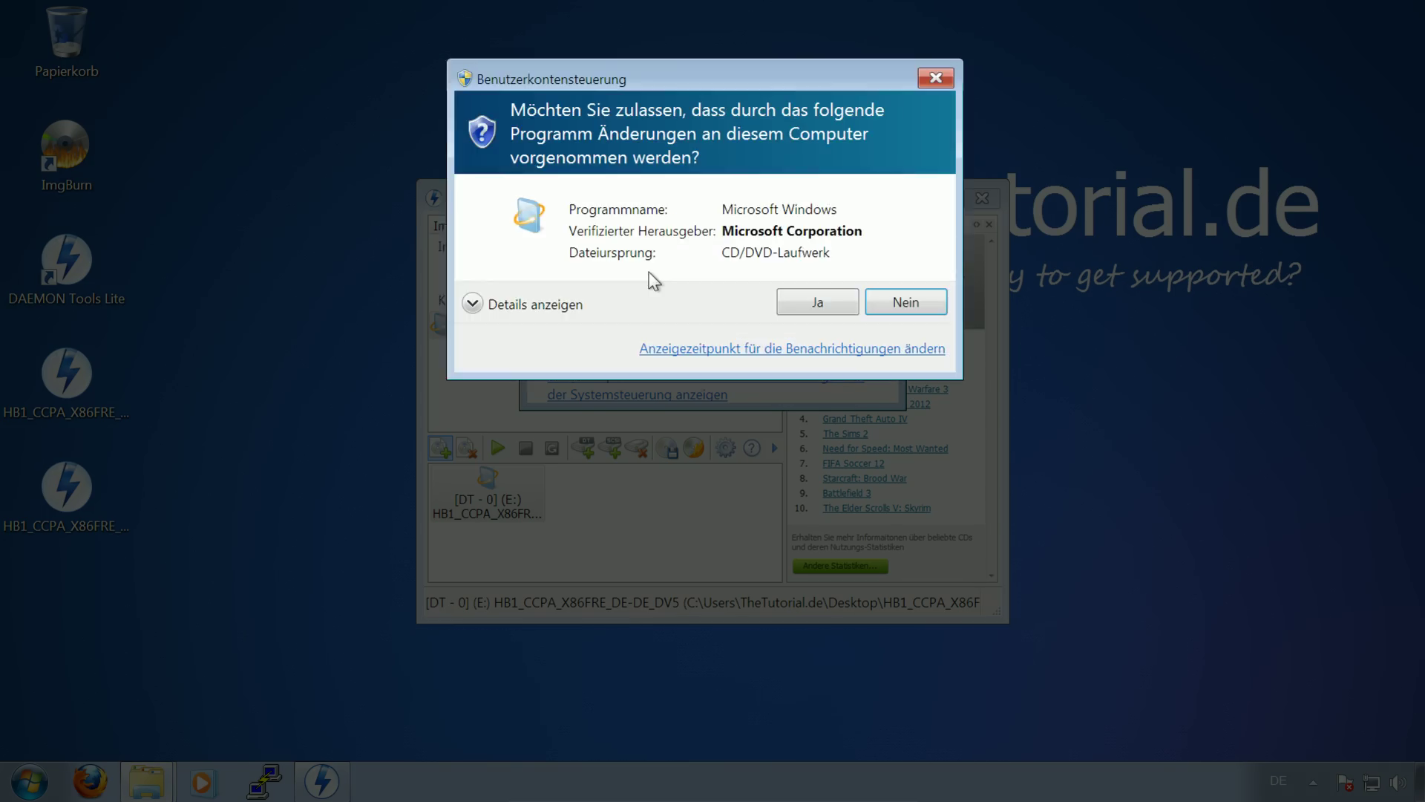
{"action": "left_click", "coordinate": [794, 293]}
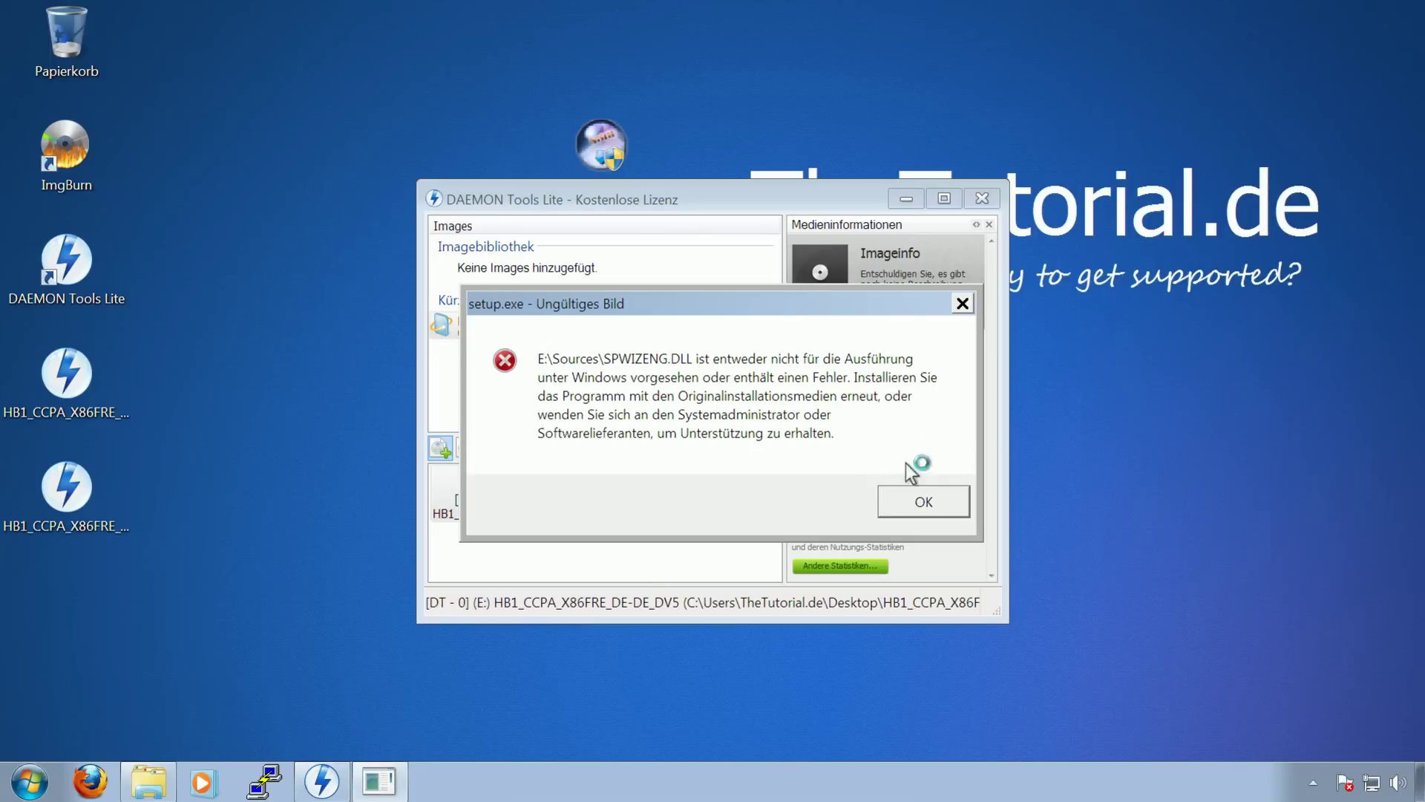
{"action": "left_click", "coordinate": [914, 505]}
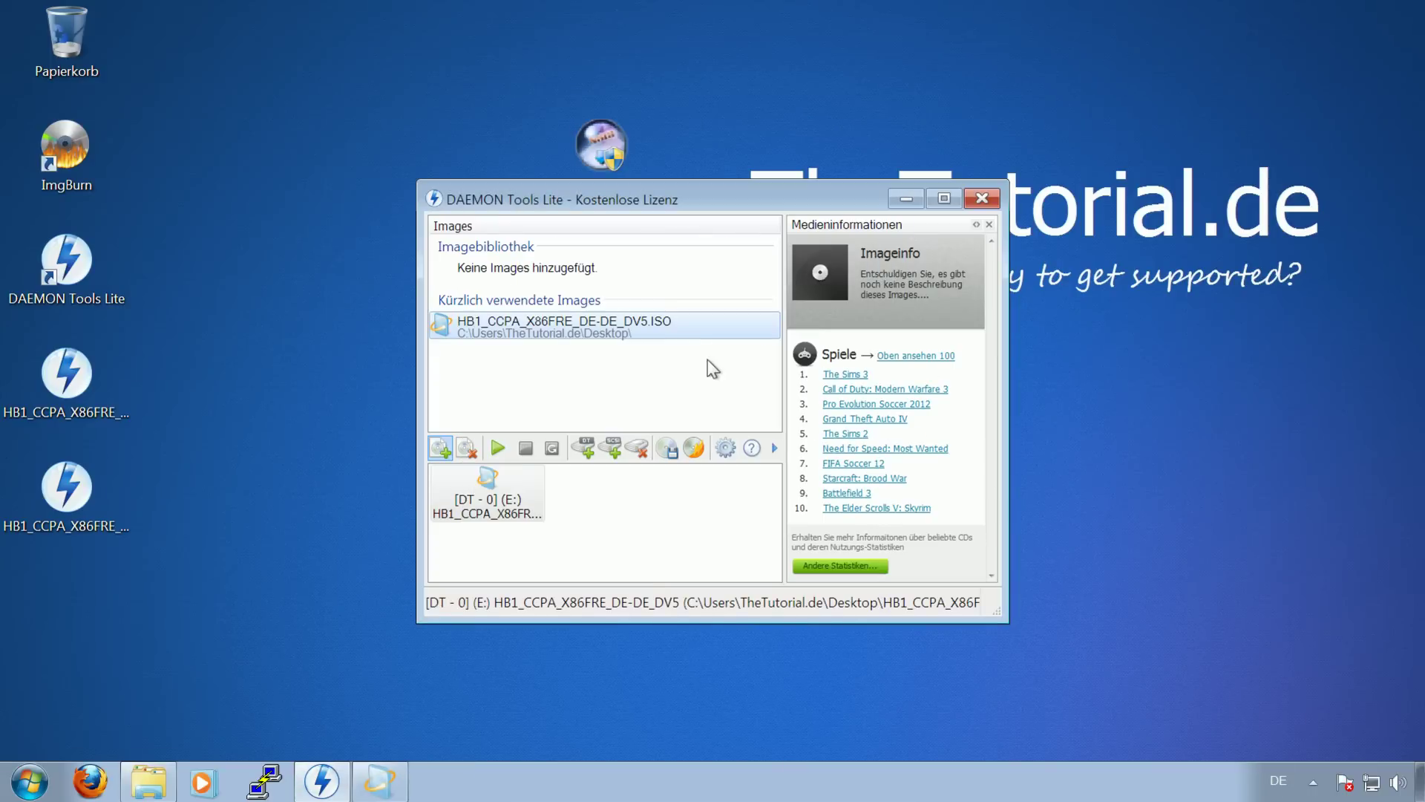